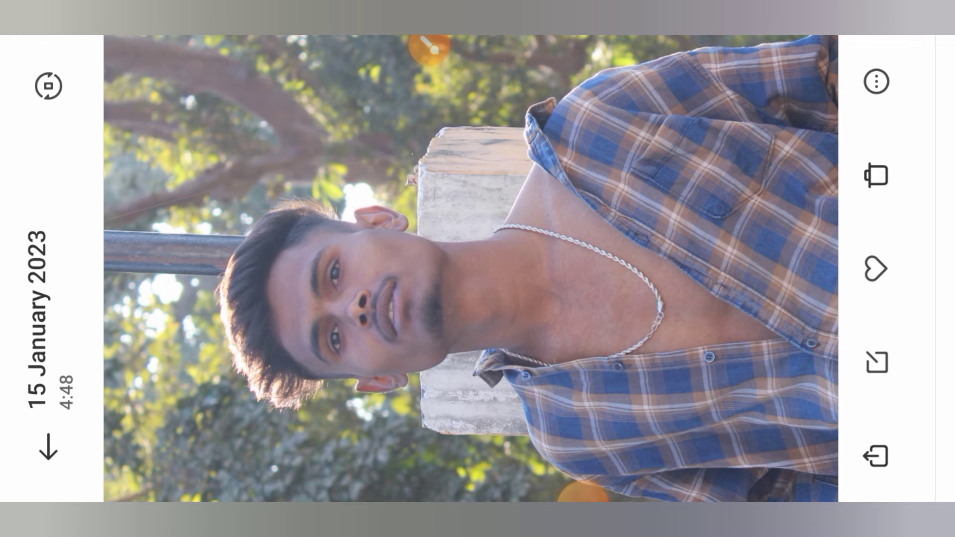
# Step: Bring up the share options for the plaid-shirt portrait and scroll through them
pyautogui.click(876, 362)
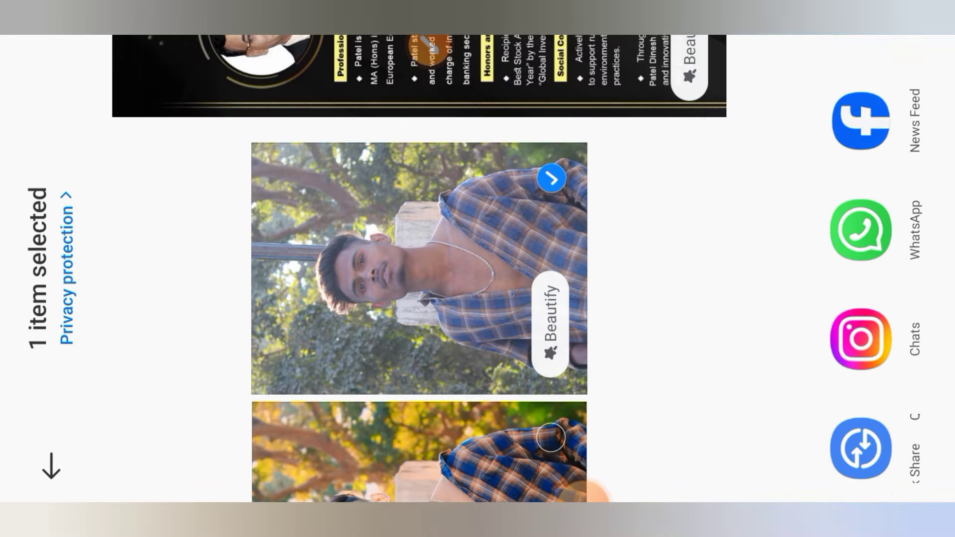
pyautogui.scroll(5, 861, 269)
pyautogui.scroll(5, 861, 269)
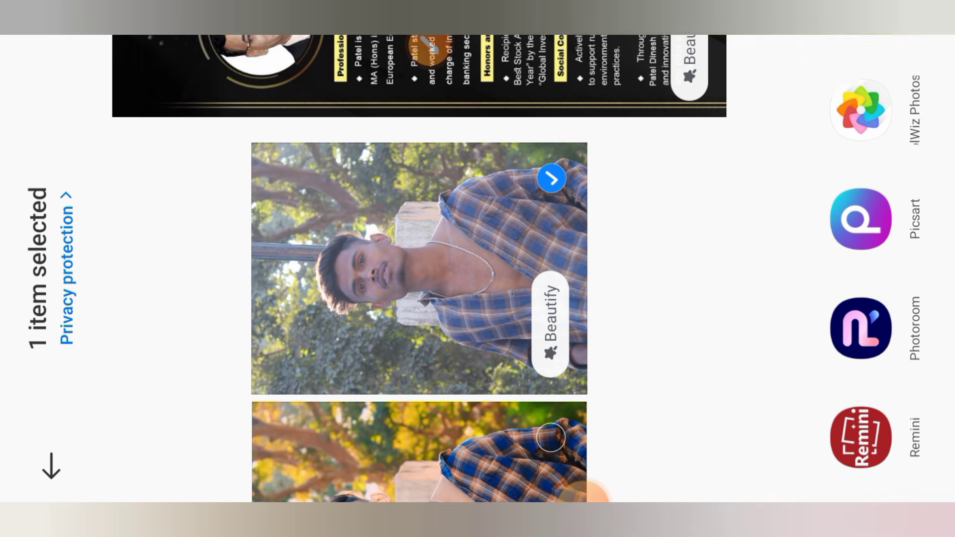
pyautogui.scroll(4, 860, 269)
pyautogui.scroll(2, 860, 269)
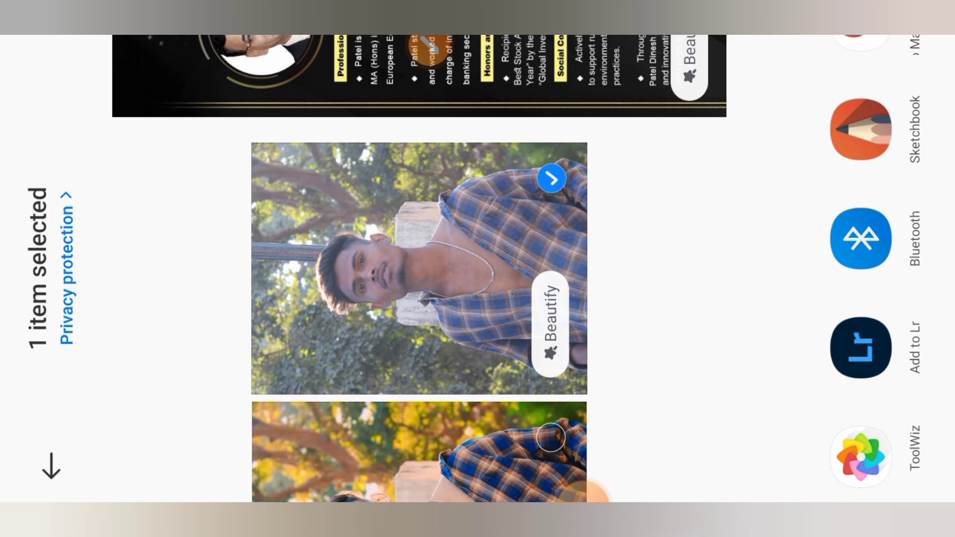
pyautogui.scroll(-2, 860, 268)
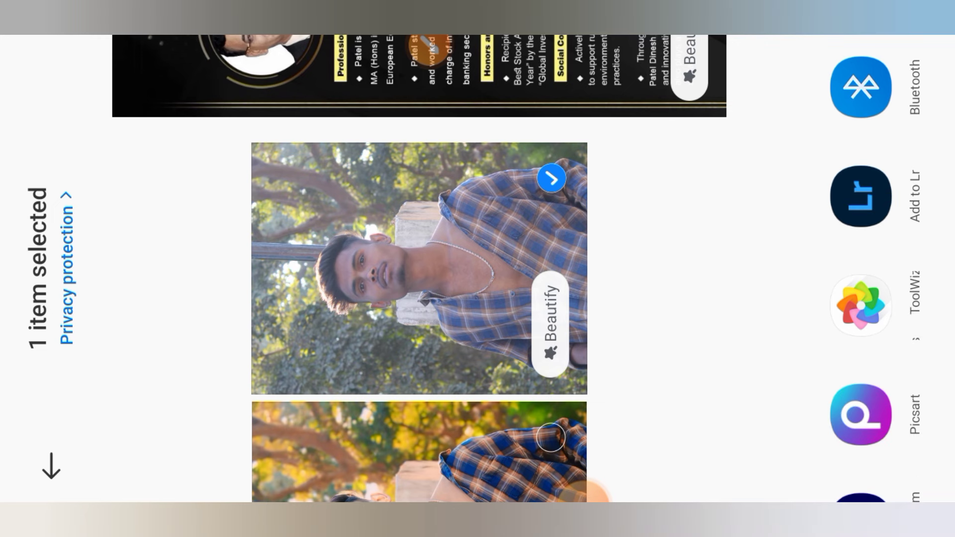
pyautogui.scroll(-2, 861, 268)
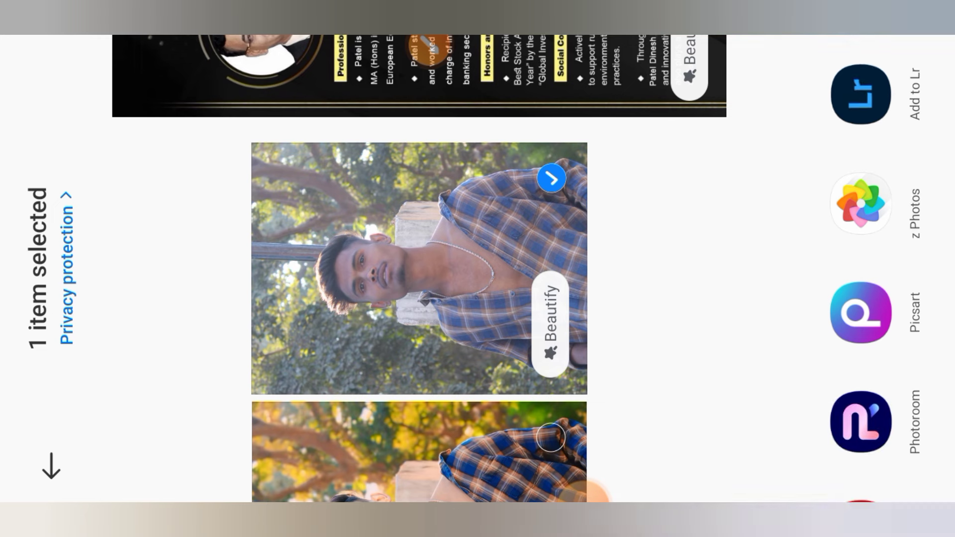
pyautogui.scroll(-2, 860, 268)
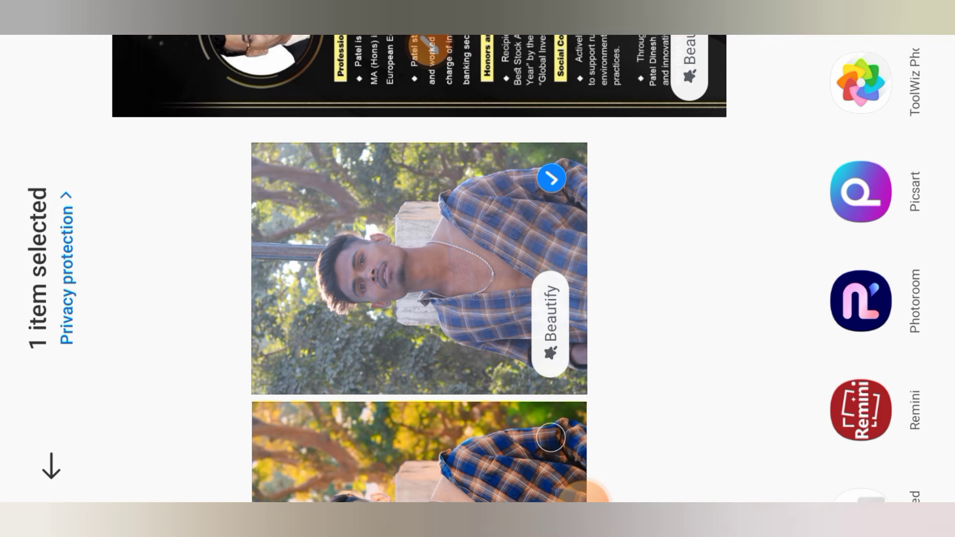
# Step: Browse the share sheet's editing apps such as Picsart, Photoroom and Remini
pyautogui.click(587, 492)
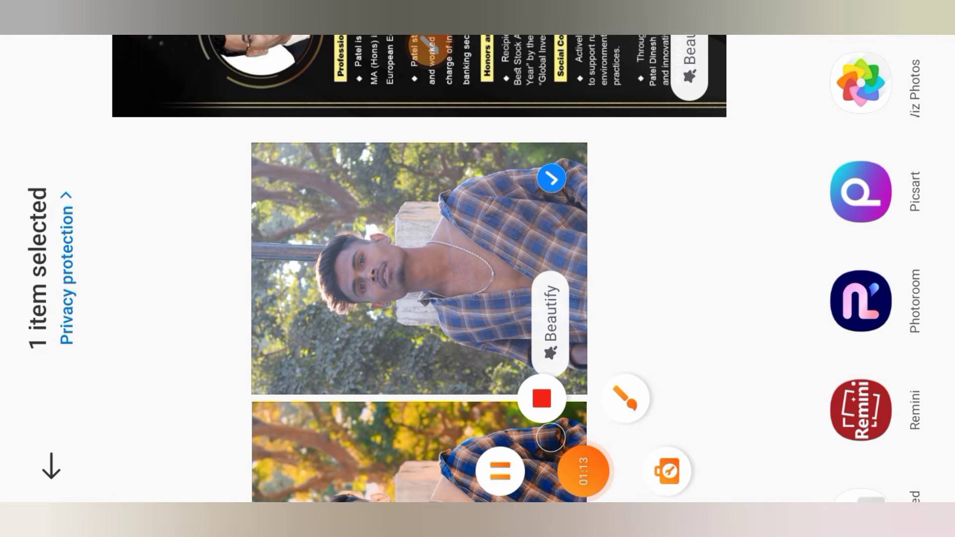
pyautogui.click(590, 469)
pyautogui.click(857, 116)
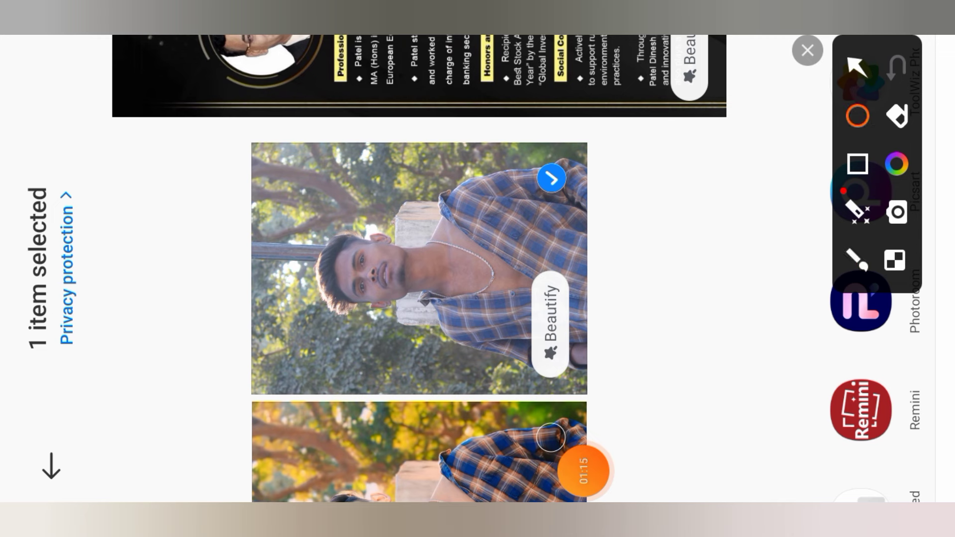
pyautogui.moveTo(903, 460); pyautogui.dragTo(802, 357)
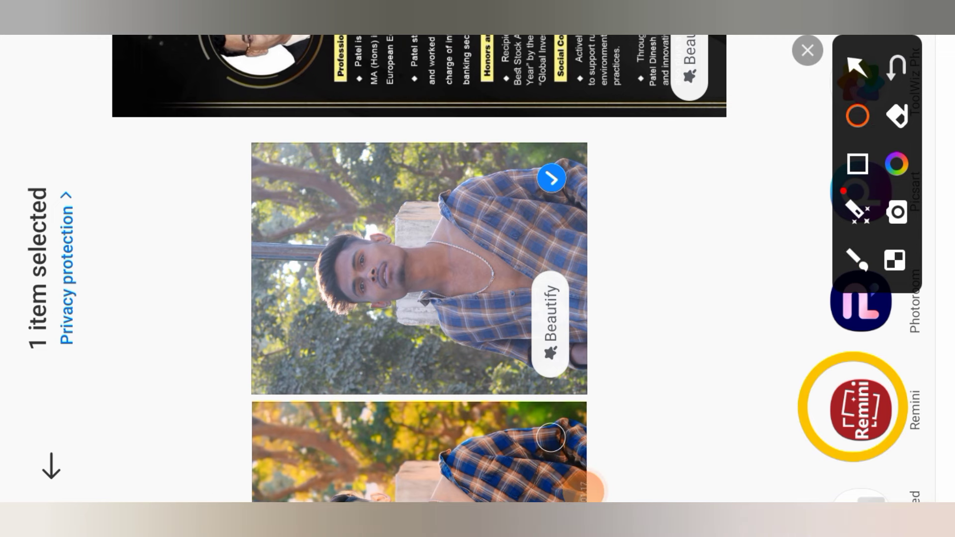
pyautogui.click(857, 66)
pyautogui.moveTo(748, 209); pyautogui.dragTo(821, 363)
pyautogui.click(807, 50)
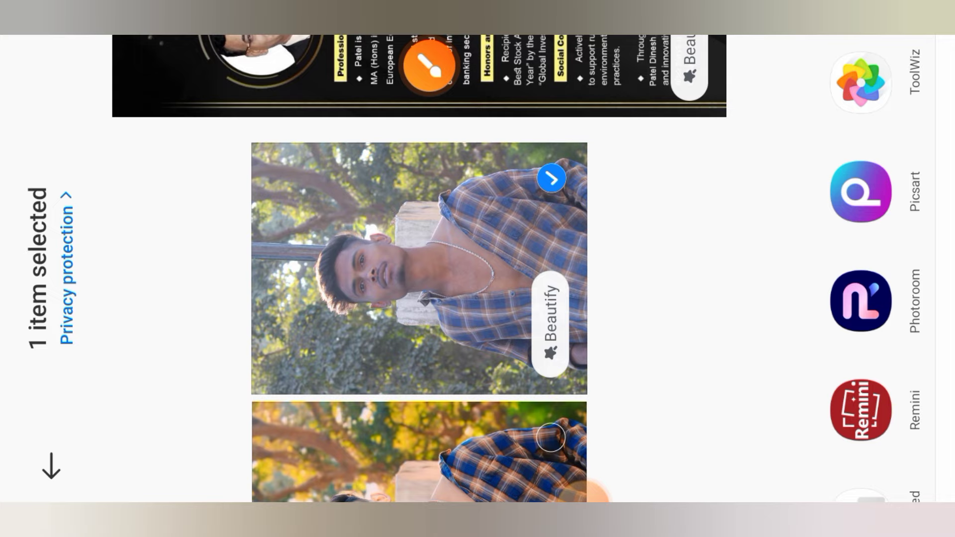
# Step: Leave the share sheet and switch to SketchBook showing the scribbled portrait canvas
pyautogui.press('Escape')
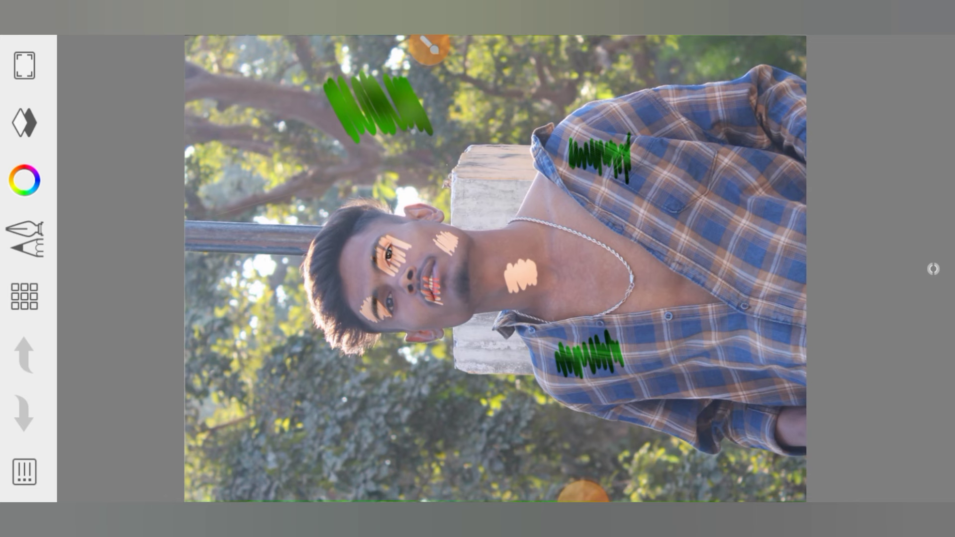
pyautogui.click(429, 47)
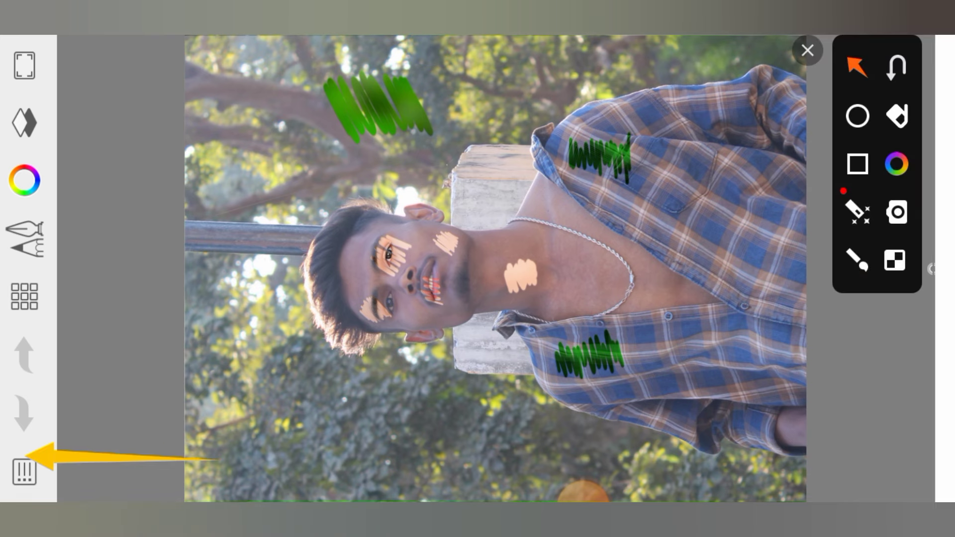
# Step: Discard the current scribbled sketch when starting Import from Files
pyautogui.click(24, 472)
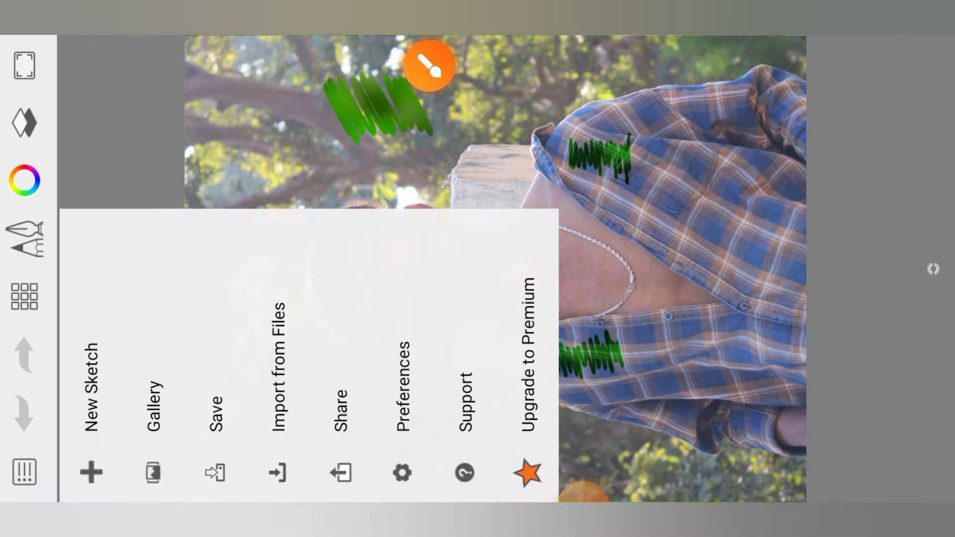
pyautogui.click(278, 368)
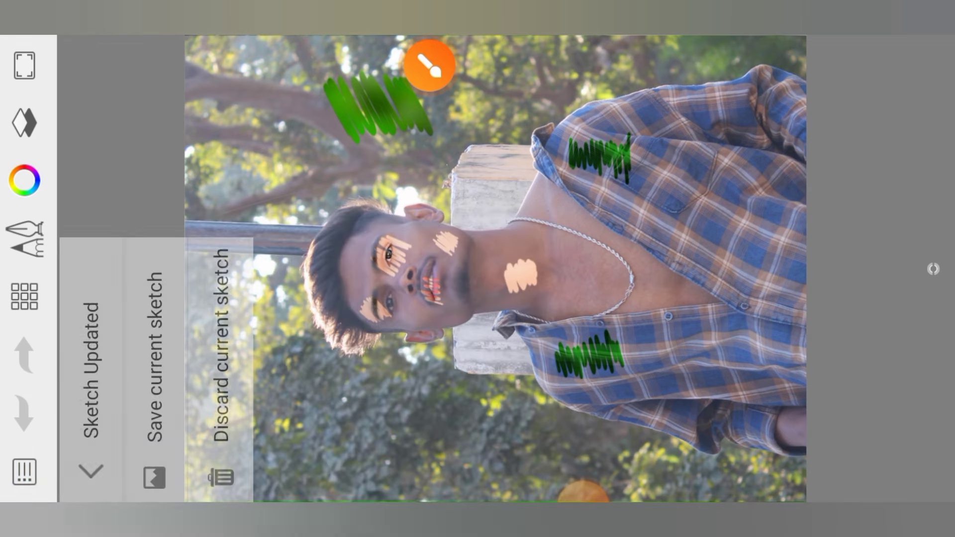
pyautogui.click(220, 348)
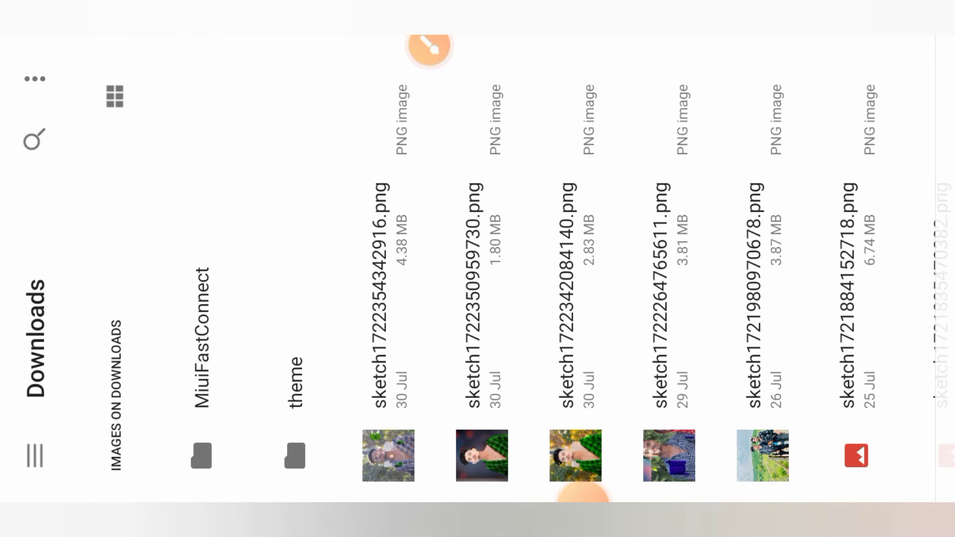
# Step: Import the plaid-shirt portrait from the phone's Recent images
pyautogui.click(35, 455)
pyautogui.click(103, 423)
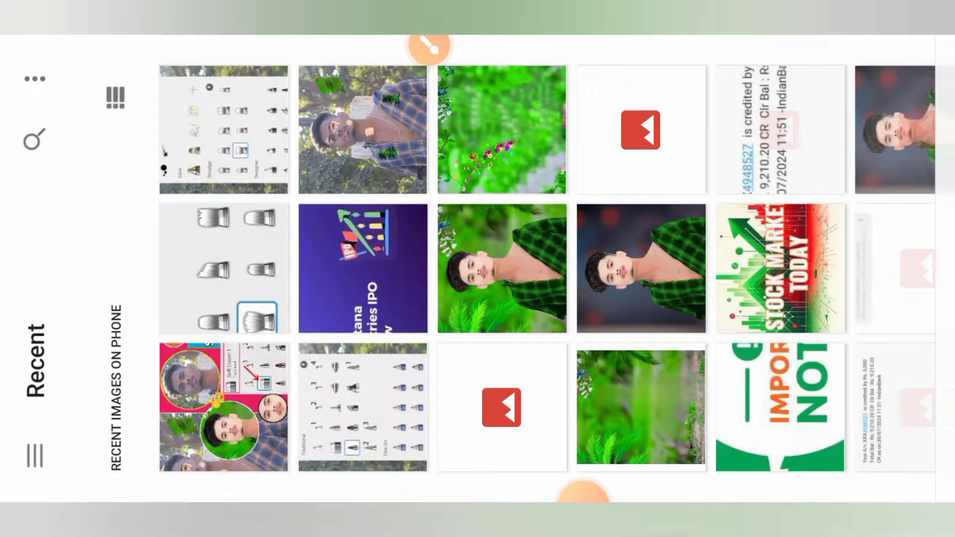
pyautogui.hscroll(5, 497, 269)
pyautogui.hscroll(4, 498, 269)
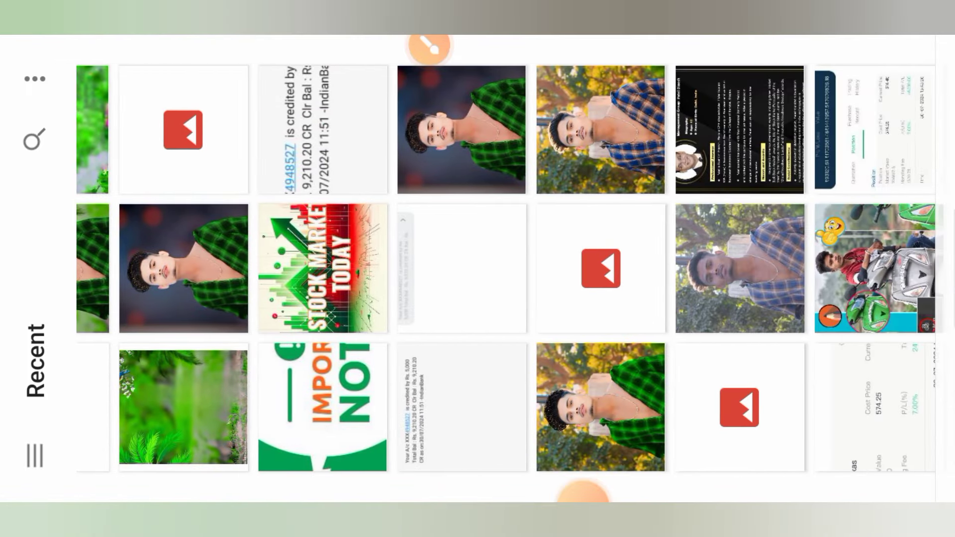
pyautogui.click(600, 129)
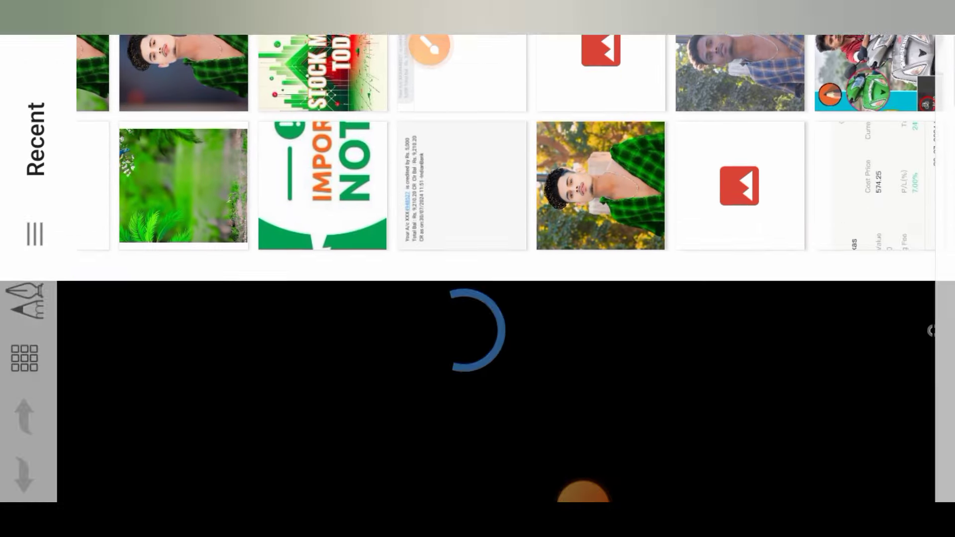
pyautogui.scroll(3, 423, 279)
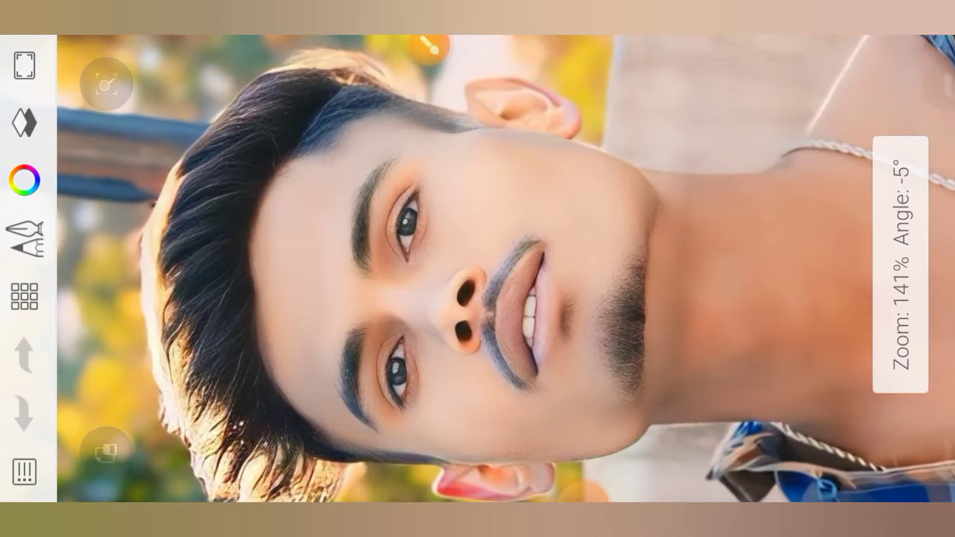
pyautogui.scroll(2, 423, 279)
pyautogui.scroll(2, 423, 278)
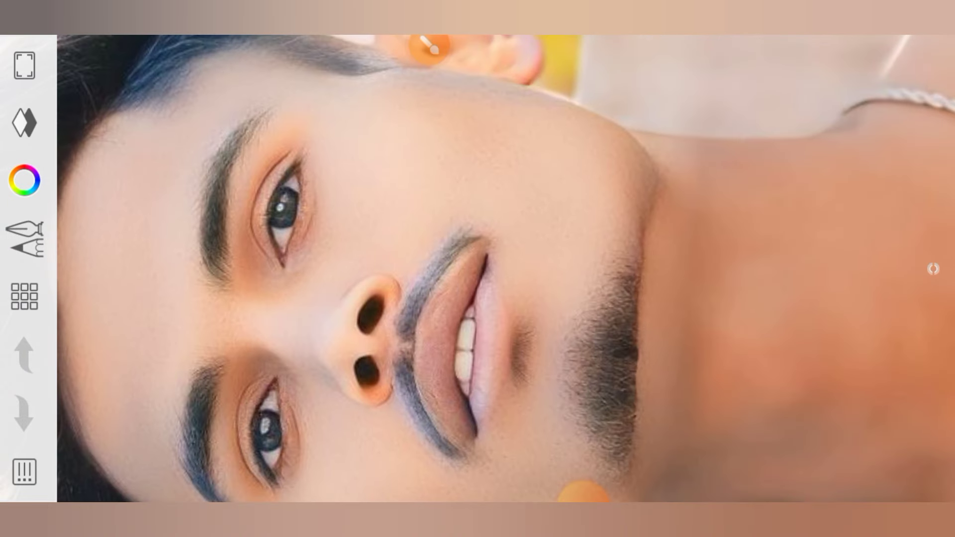
pyautogui.scroll(1, 423, 279)
pyautogui.scroll(-1, 423, 279)
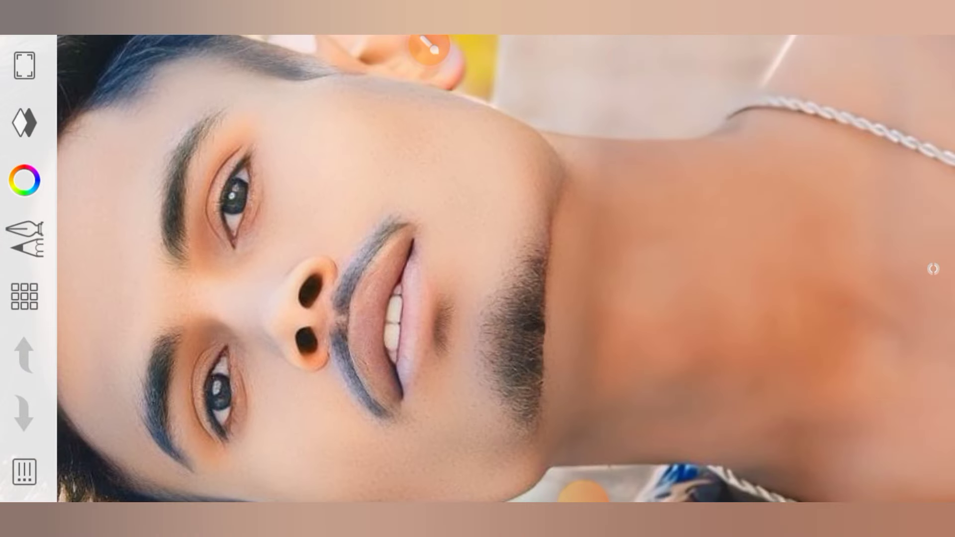
pyautogui.scroll(-2, 423, 279)
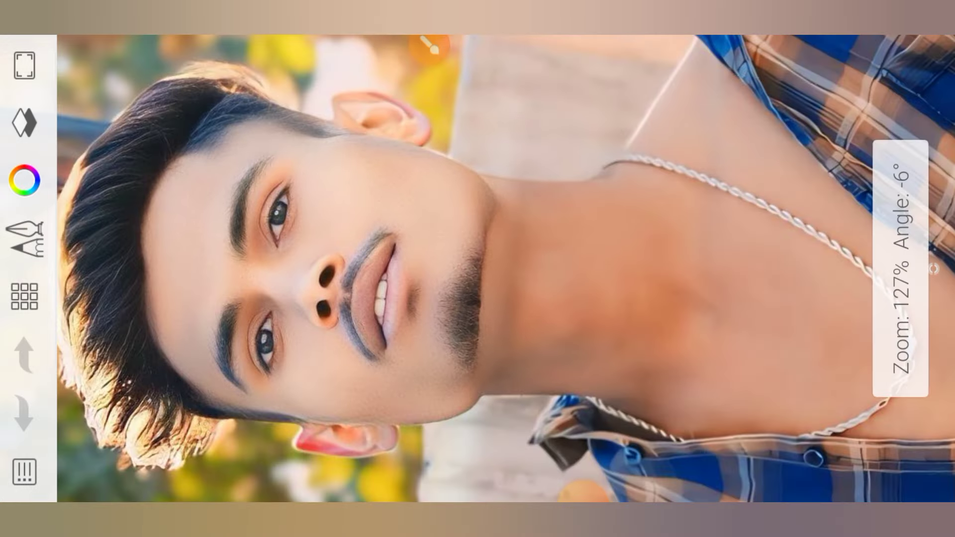
pyautogui.scroll(-1, 423, 278)
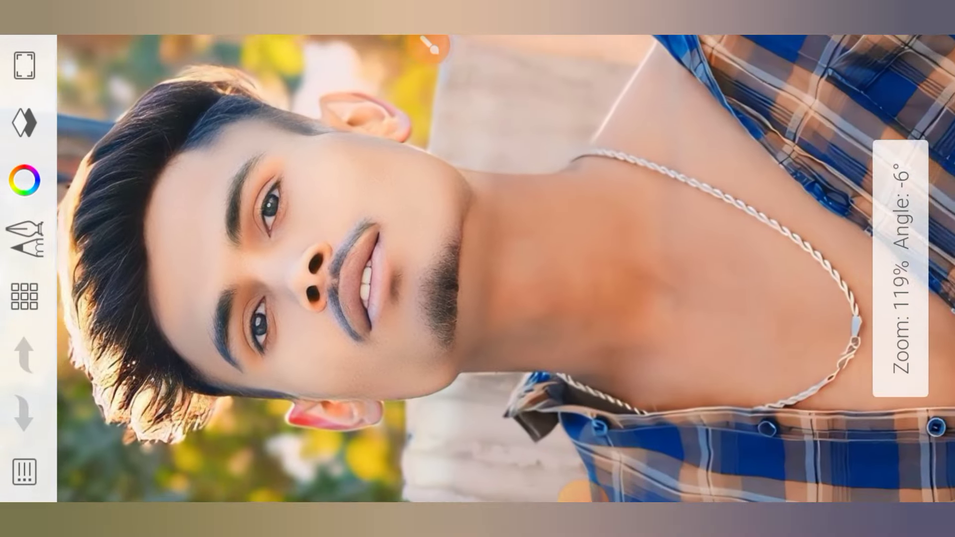
pyautogui.scroll(-1, 422, 279)
pyautogui.click(429, 46)
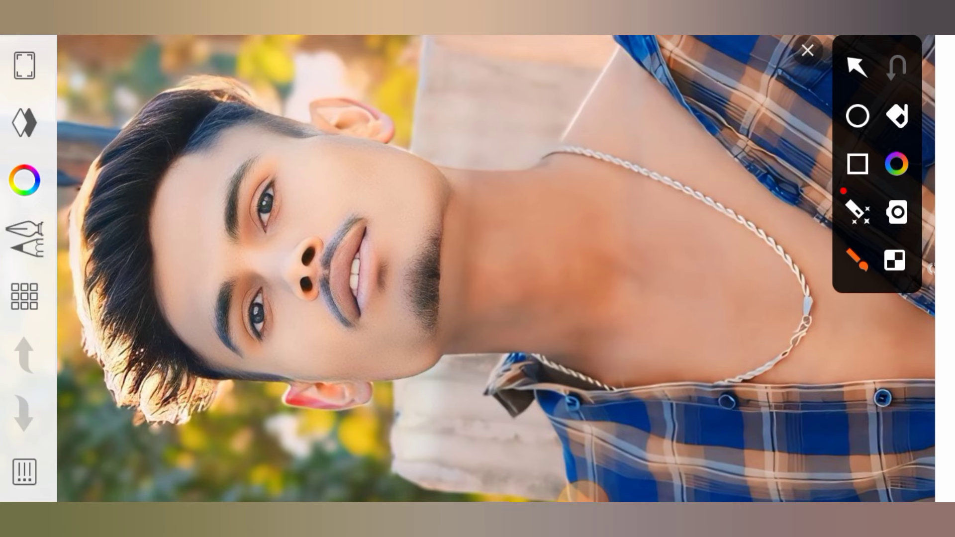
pyautogui.click(857, 67)
pyautogui.moveTo(234, 397)
pyautogui.mouseDown()
pyautogui.moveTo(85, 277)
pyautogui.moveTo(44, 261)
pyautogui.mouseUp()
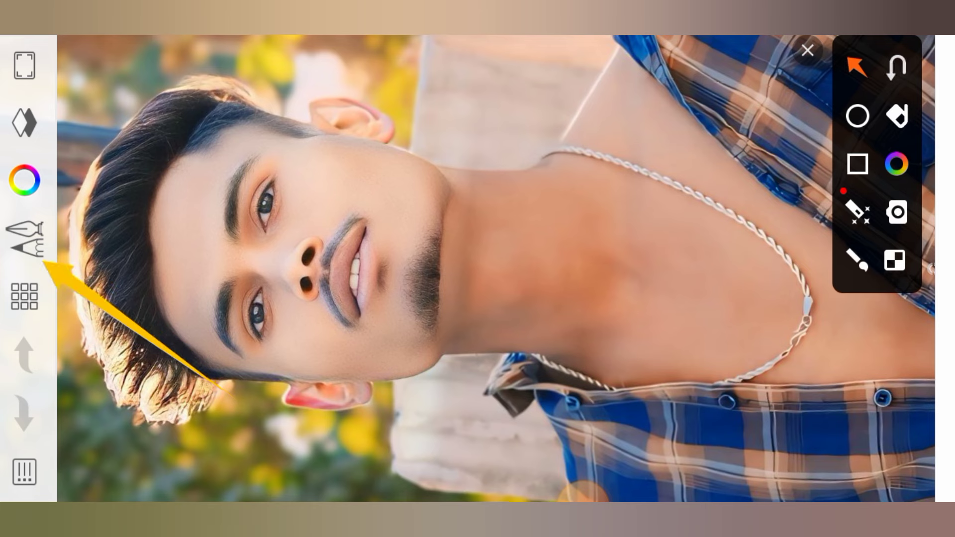
# Step: Choose the Smudge Round Bristle Brush from the Brush Library
pyautogui.click(807, 51)
pyautogui.click(429, 64)
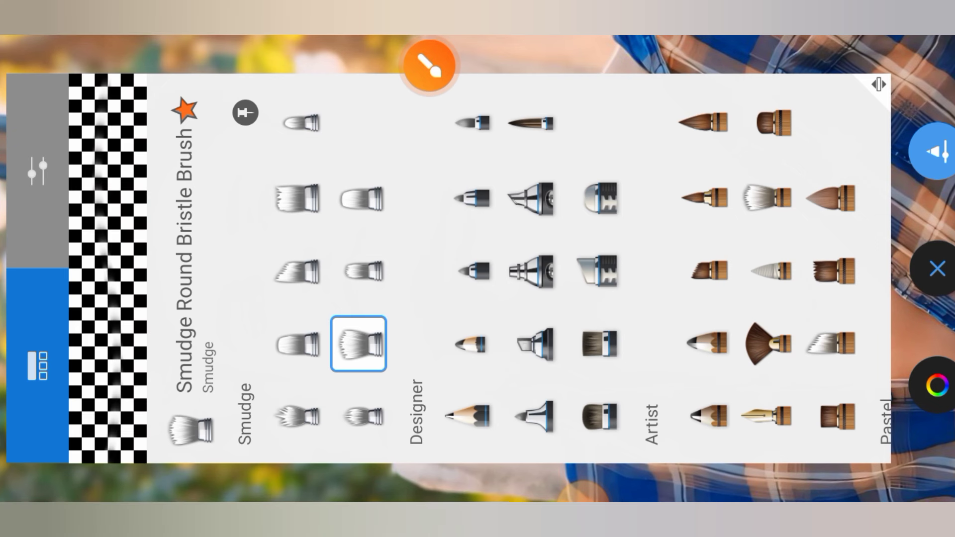
pyautogui.click(299, 343)
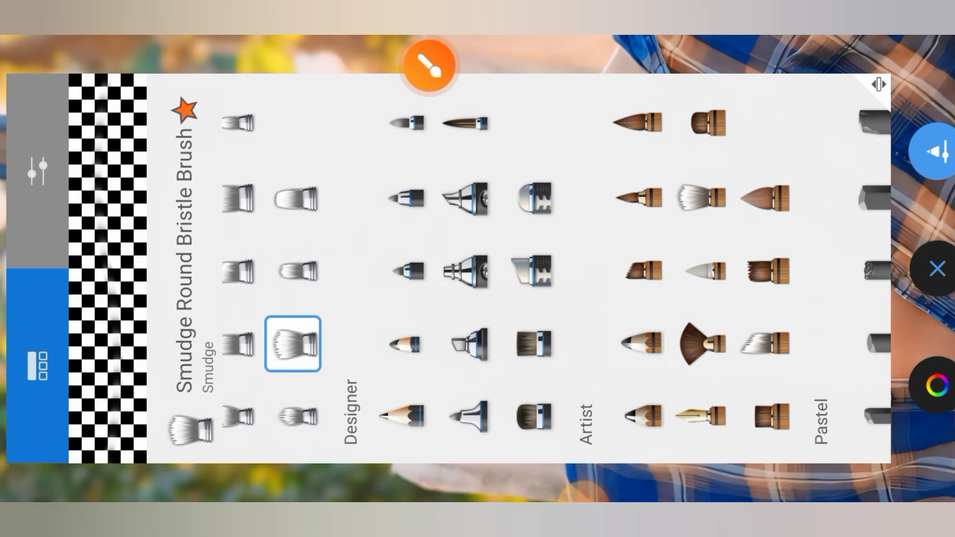
pyautogui.moveTo(646, 268)
pyautogui.mouseDown()
pyautogui.moveTo(413, 268)
pyautogui.moveTo(697, 269)
pyautogui.mouseUp()
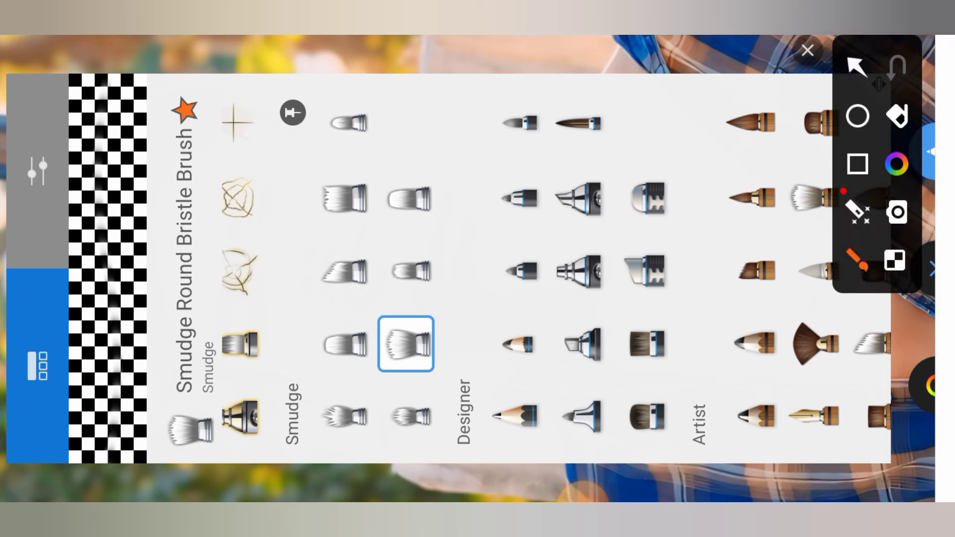
pyautogui.click(856, 67)
pyautogui.moveTo(547, 462); pyautogui.dragTo(420, 354)
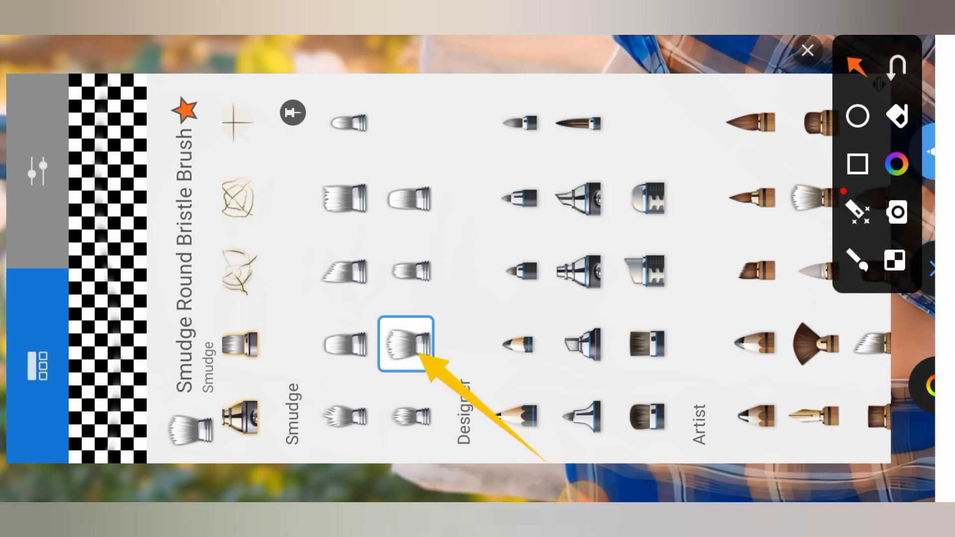
# Step: Raise the smudge brush size from 10.2 to 15.7 in Brush Properties
pyautogui.click(807, 51)
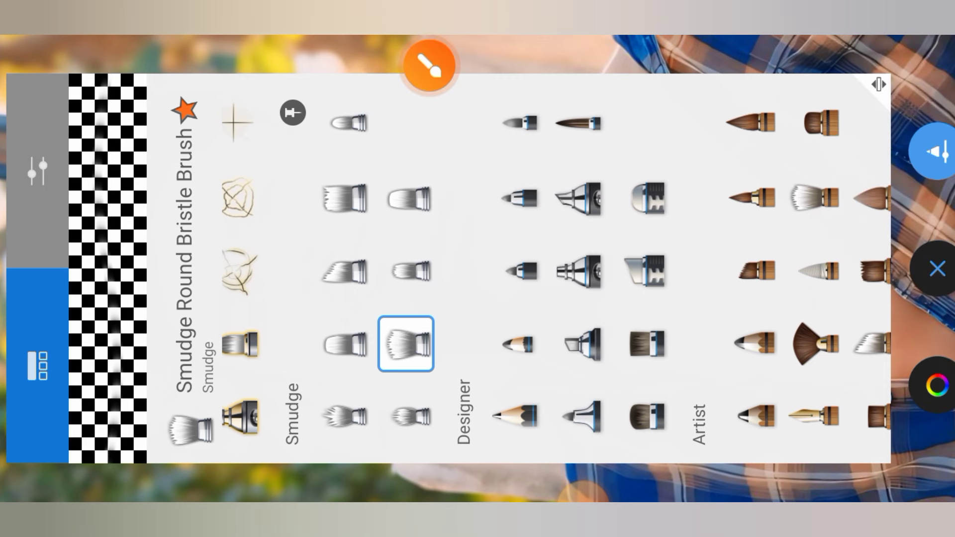
pyautogui.click(429, 65)
pyautogui.click(856, 66)
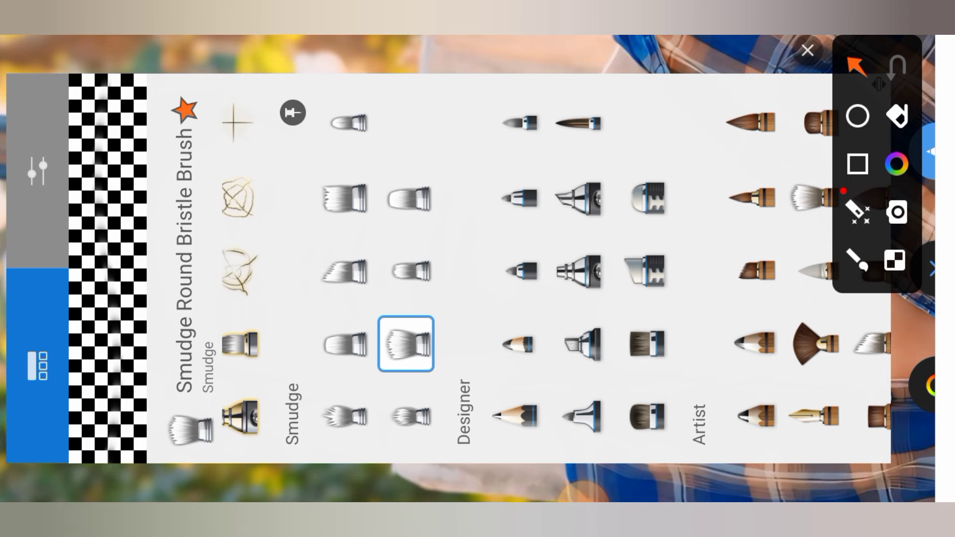
pyautogui.moveTo(166, 278); pyautogui.dragTo(45, 180)
pyautogui.click(808, 50)
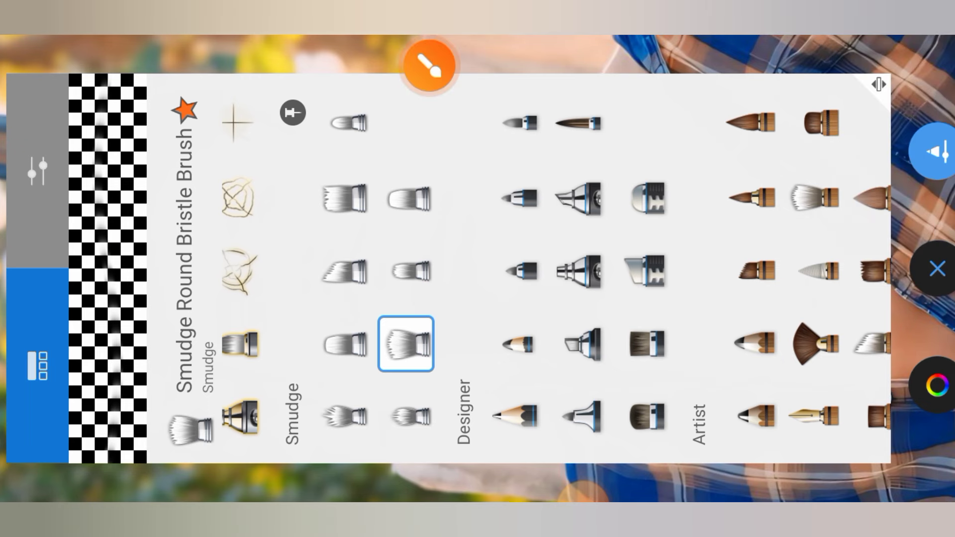
pyautogui.click(37, 171)
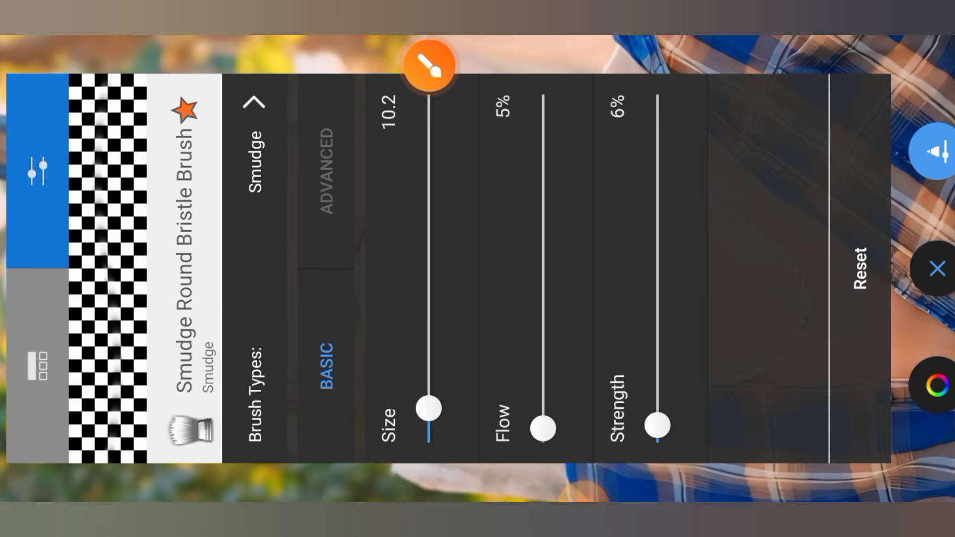
pyautogui.moveTo(428, 408); pyautogui.dragTo(429, 390)
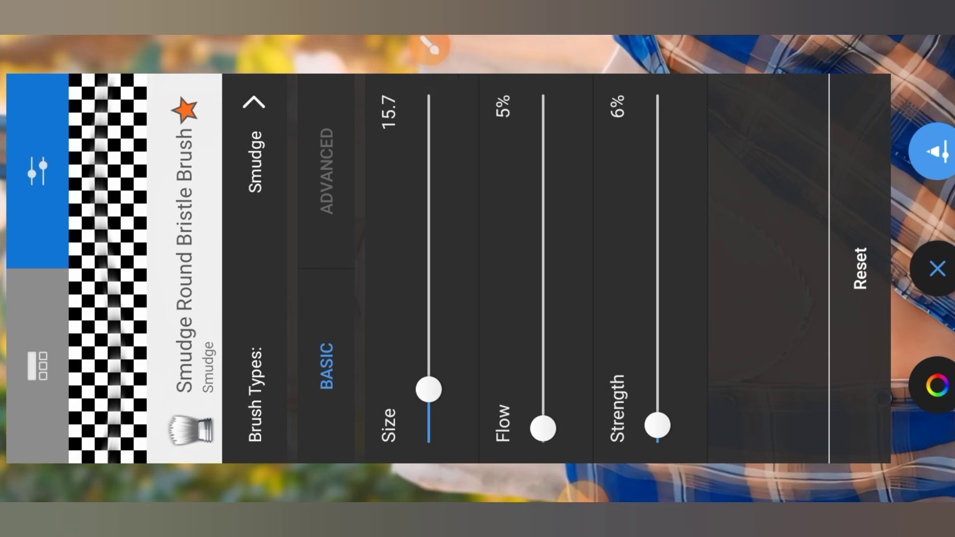
pyautogui.click(938, 269)
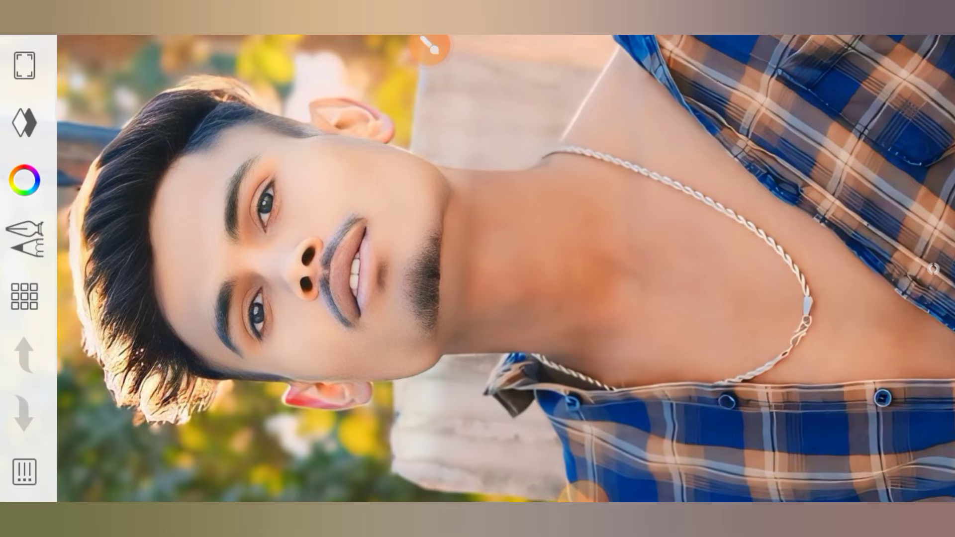
pyautogui.scroll(5, 418, 199)
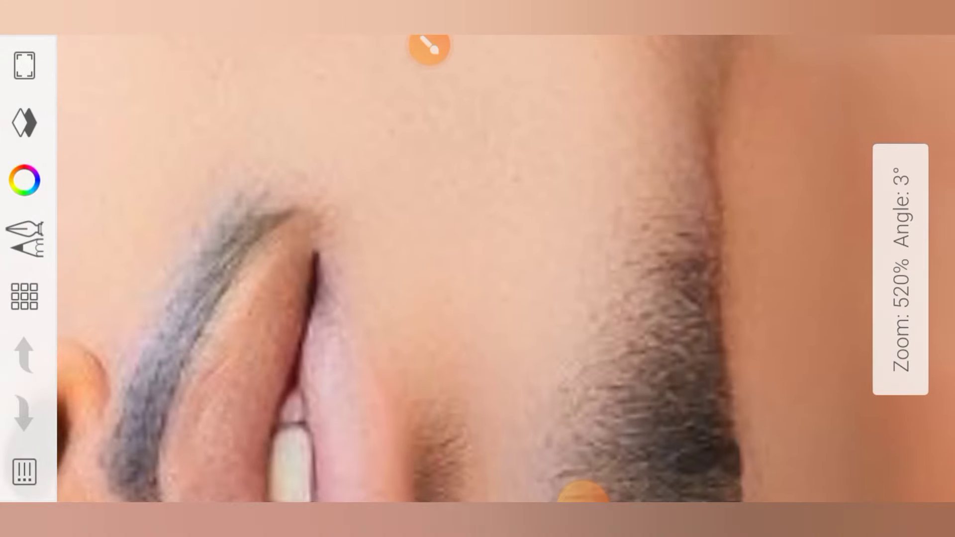
pyautogui.scroll(2, 477, 269)
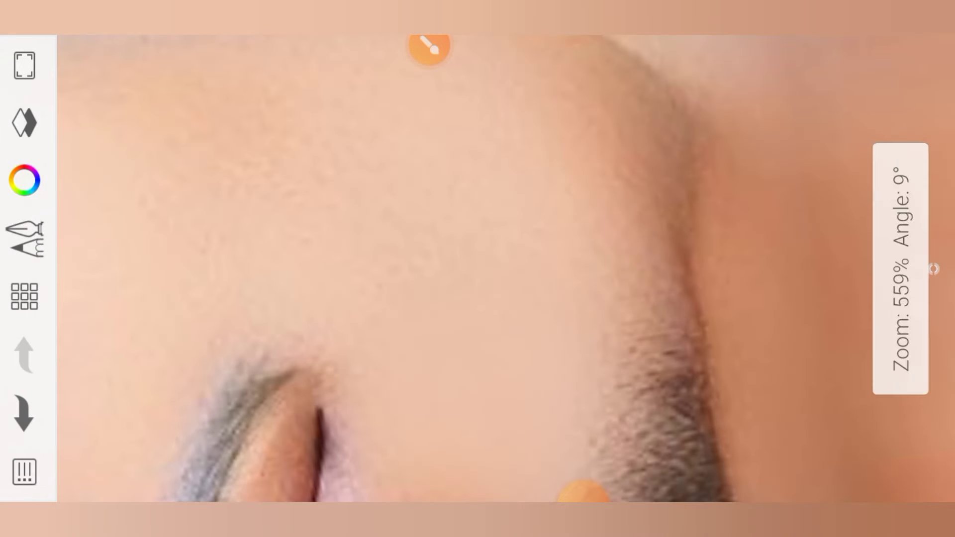
pyautogui.scroll(-1, 477, 269)
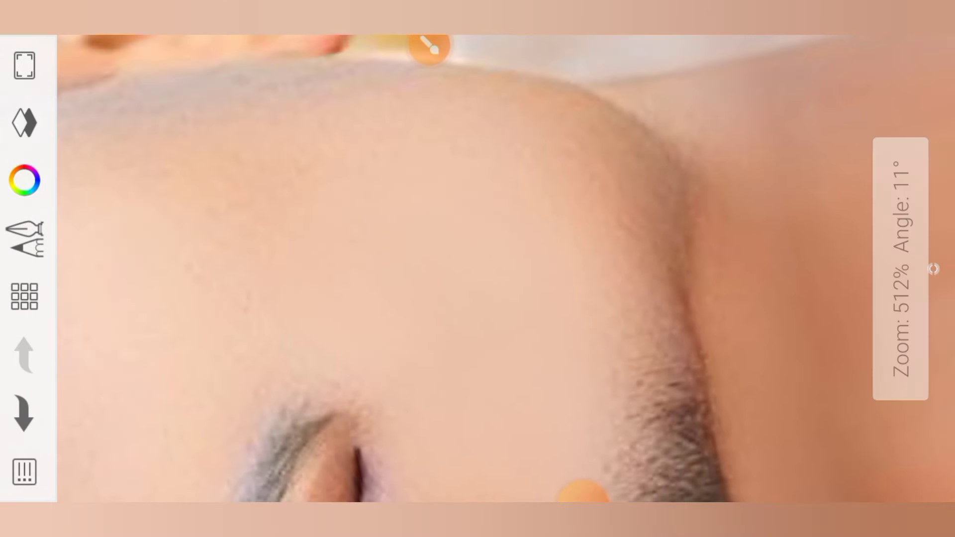
pyautogui.moveTo(478, 269); pyautogui.dragTo(553, 249)
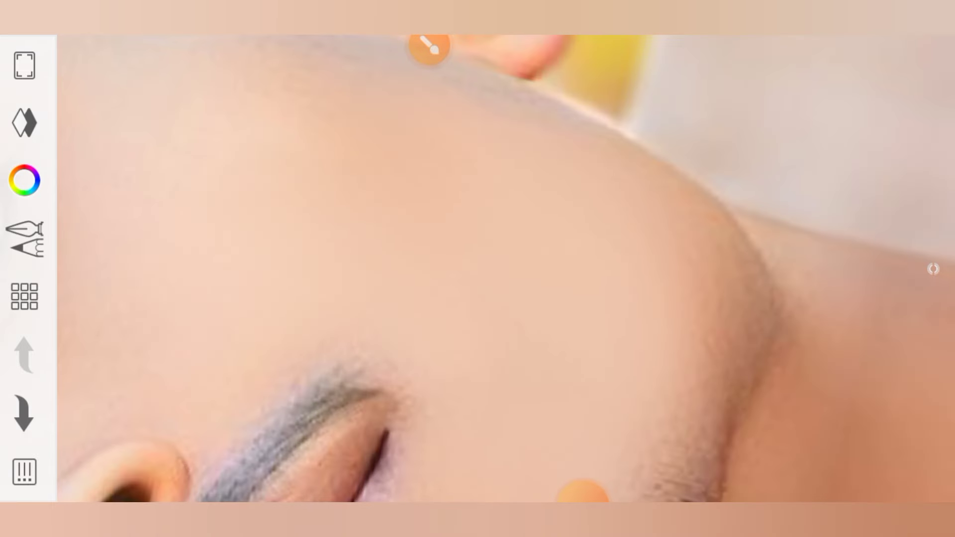
pyautogui.scroll(-3, 478, 268)
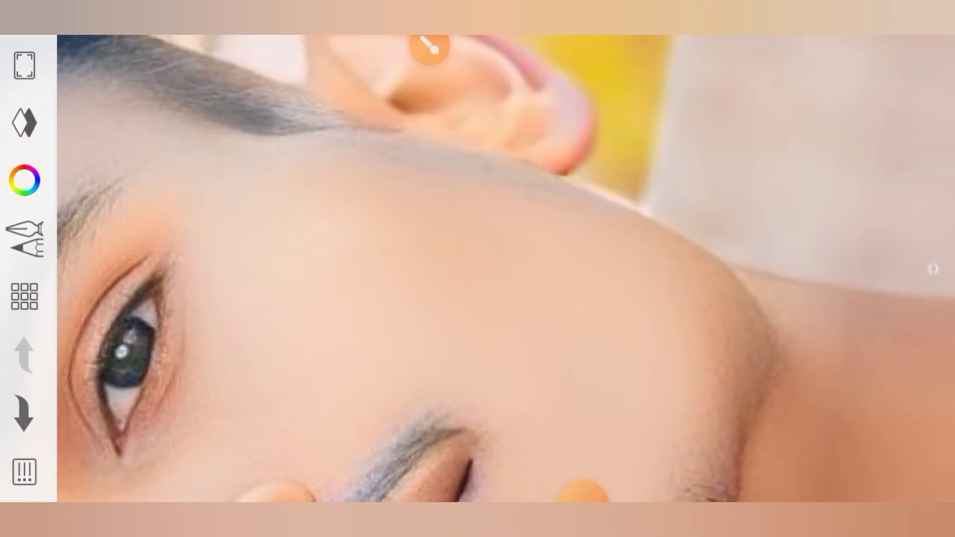
pyautogui.moveTo(477, 268); pyautogui.dragTo(584, 101)
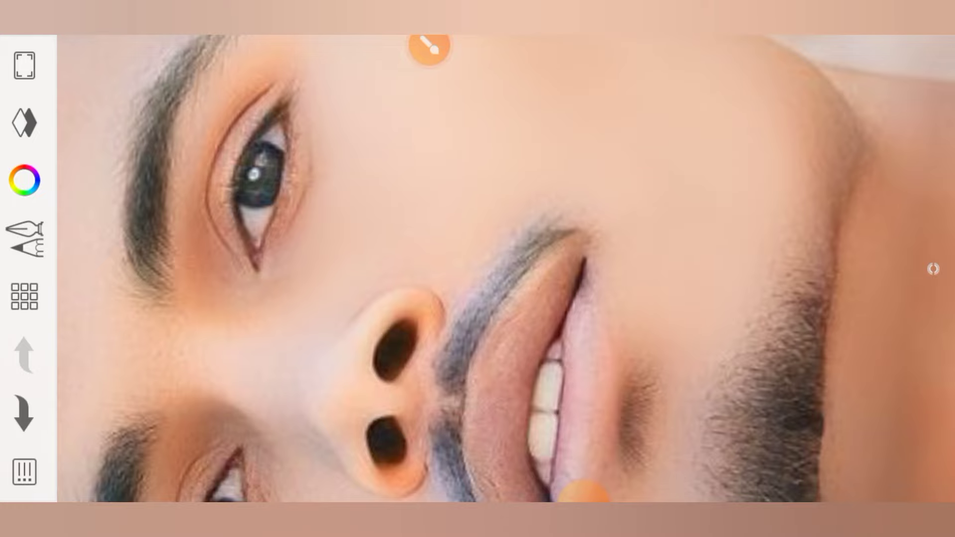
pyautogui.scroll(-5, 477, 269)
pyautogui.scroll(3, 477, 269)
pyautogui.scroll(4, 478, 268)
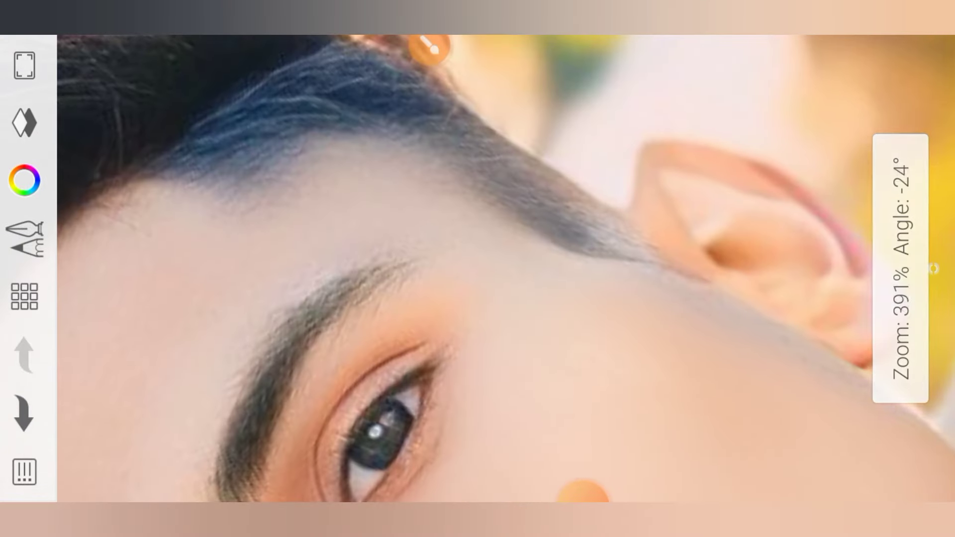
pyautogui.moveTo(478, 268)
pyautogui.mouseDown()
pyautogui.moveTo(484, 199)
pyautogui.moveTo(541, 99)
pyautogui.moveTo(505, 50)
pyautogui.moveTo(552, 18)
pyautogui.mouseUp()
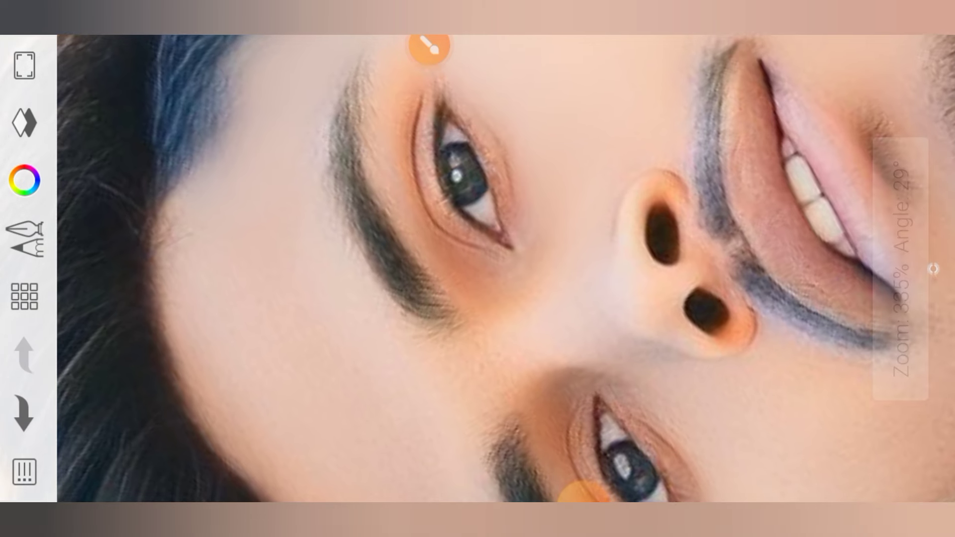
pyautogui.moveTo(627, 462); pyautogui.dragTo(607, 277)
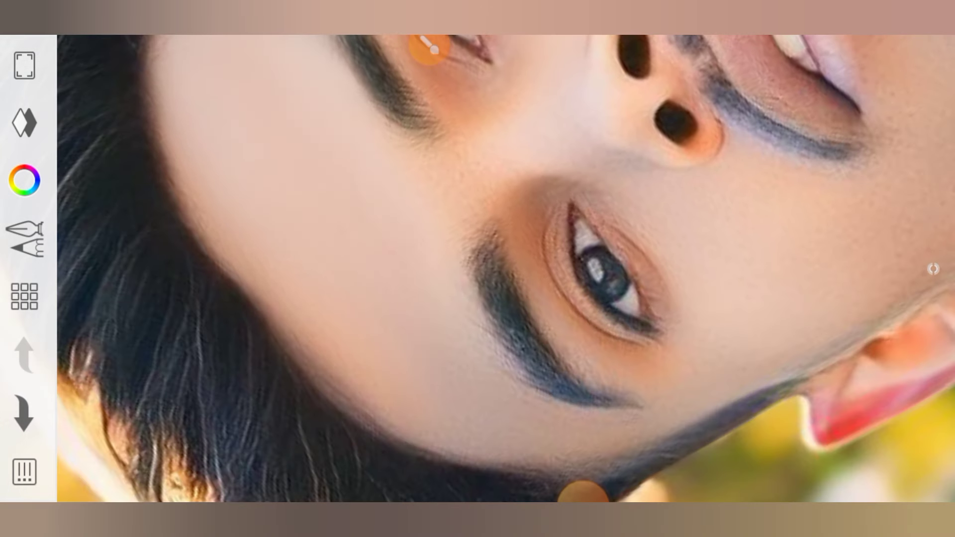
pyautogui.moveTo(477, 269); pyautogui.dragTo(547, 189)
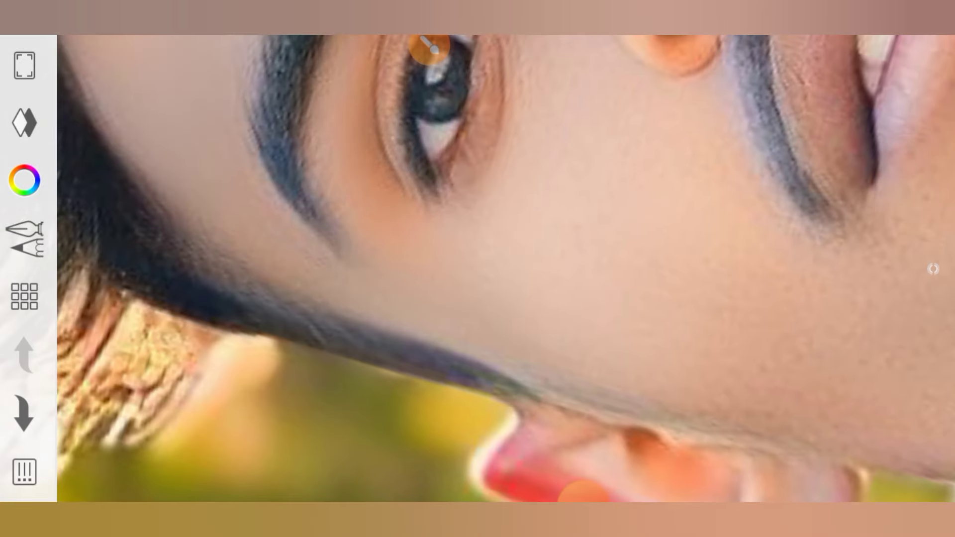
pyautogui.moveTo(478, 269); pyautogui.dragTo(313, 273)
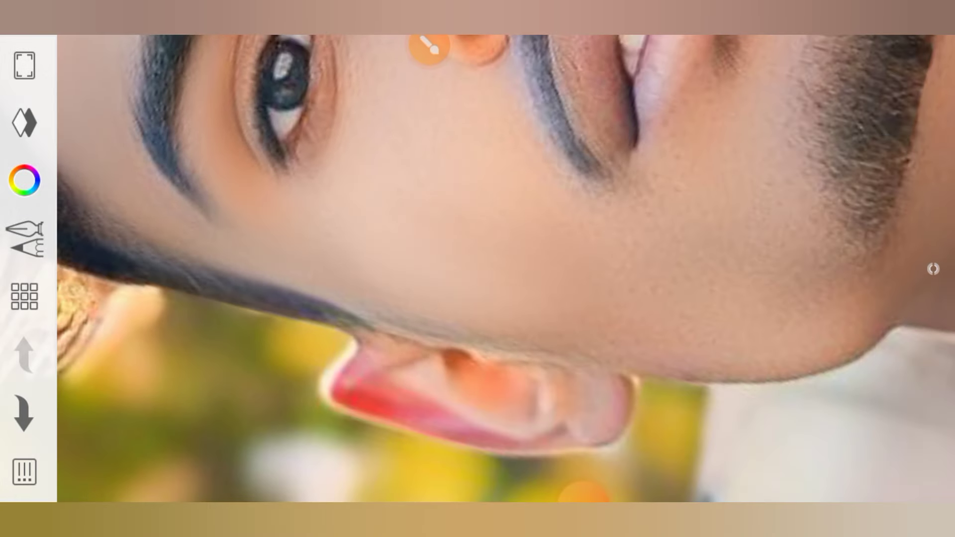
pyautogui.moveTo(477, 268)
pyautogui.mouseDown()
pyautogui.moveTo(438, 344)
pyautogui.moveTo(408, 458)
pyautogui.mouseUp()
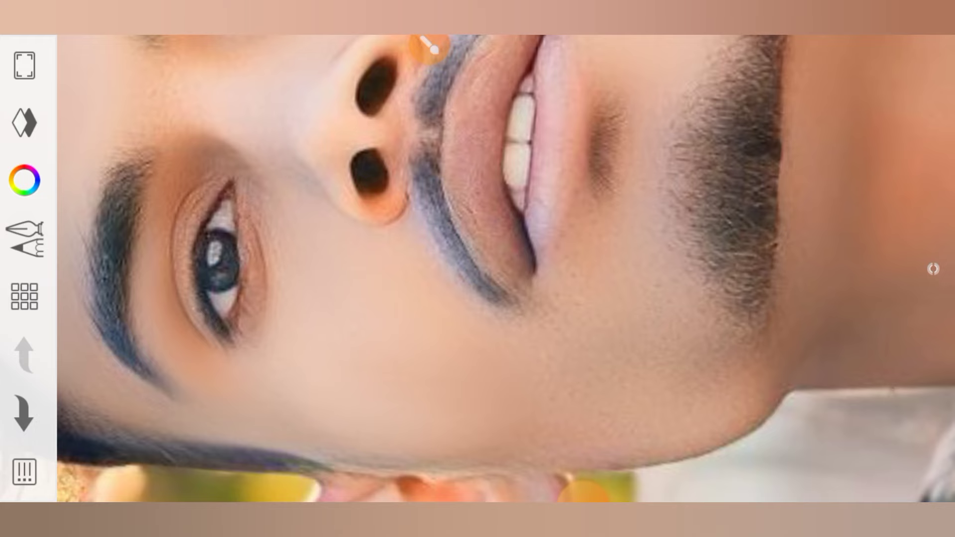
pyautogui.moveTo(477, 268)
pyautogui.mouseDown()
pyautogui.moveTo(448, 299)
pyautogui.moveTo(378, 229)
pyautogui.mouseUp()
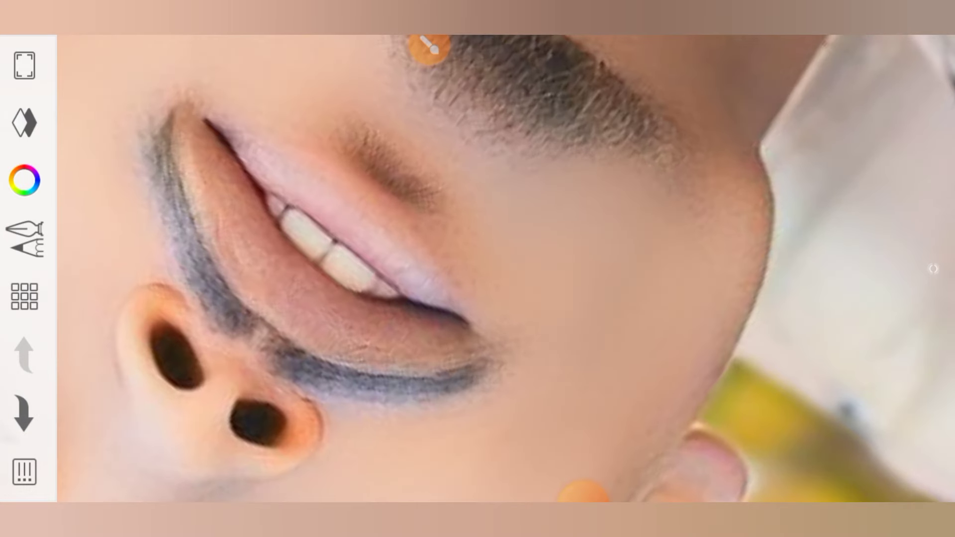
pyautogui.moveTo(477, 269); pyautogui.dragTo(502, 328)
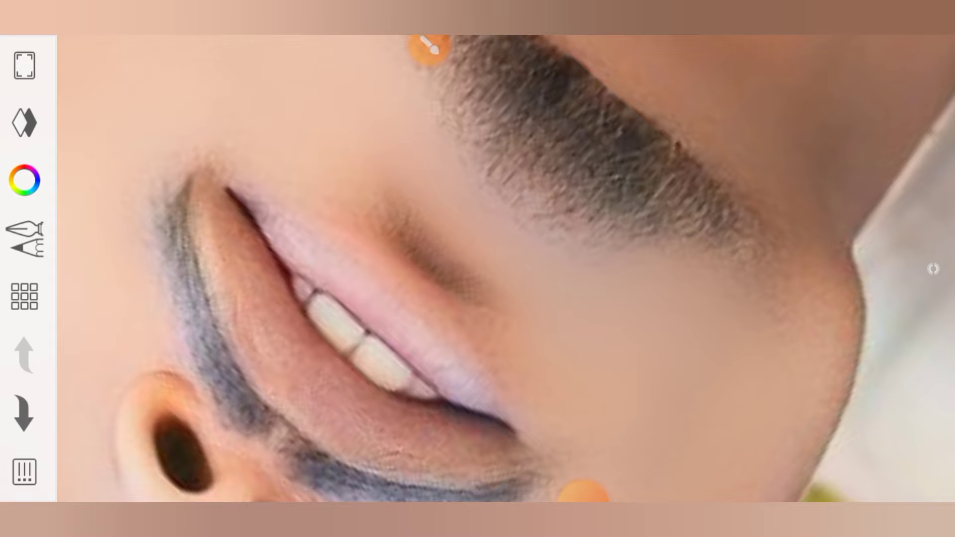
pyautogui.moveTo(478, 268)
pyautogui.mouseDown()
pyautogui.moveTo(448, 299)
pyautogui.moveTo(428, 278)
pyautogui.moveTo(448, 249)
pyautogui.moveTo(497, 299)
pyautogui.moveTo(418, 218)
pyautogui.moveTo(498, 279)
pyautogui.moveTo(417, 224)
pyautogui.mouseUp()
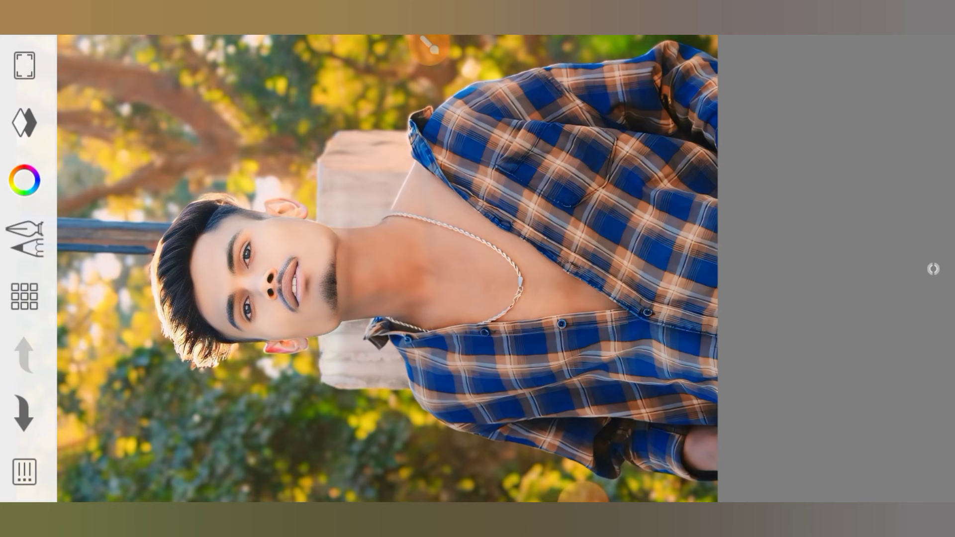
# Step: Show the layer list with the portrait layer above the Background layer
pyautogui.click(934, 268)
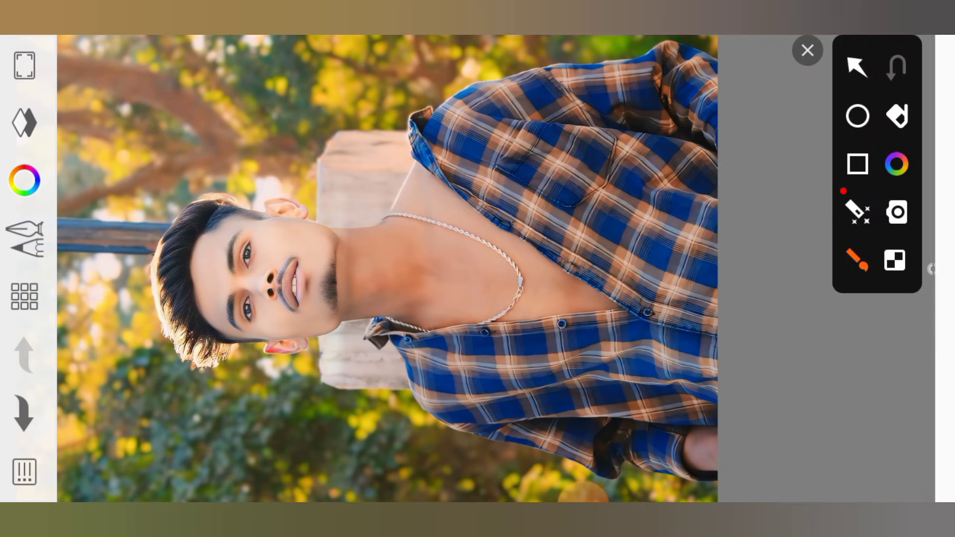
pyautogui.click(857, 66)
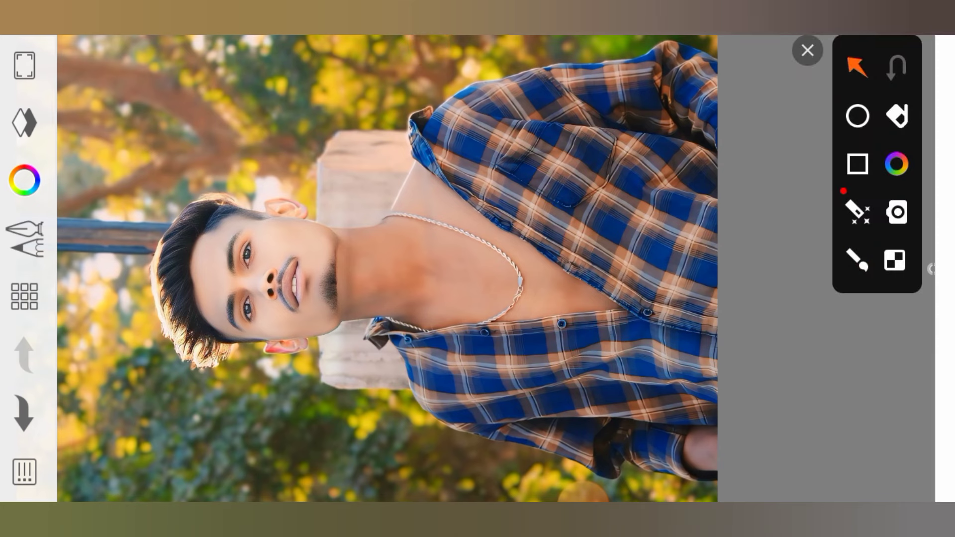
pyautogui.moveTo(204, 143); pyautogui.dragTo(31, 121)
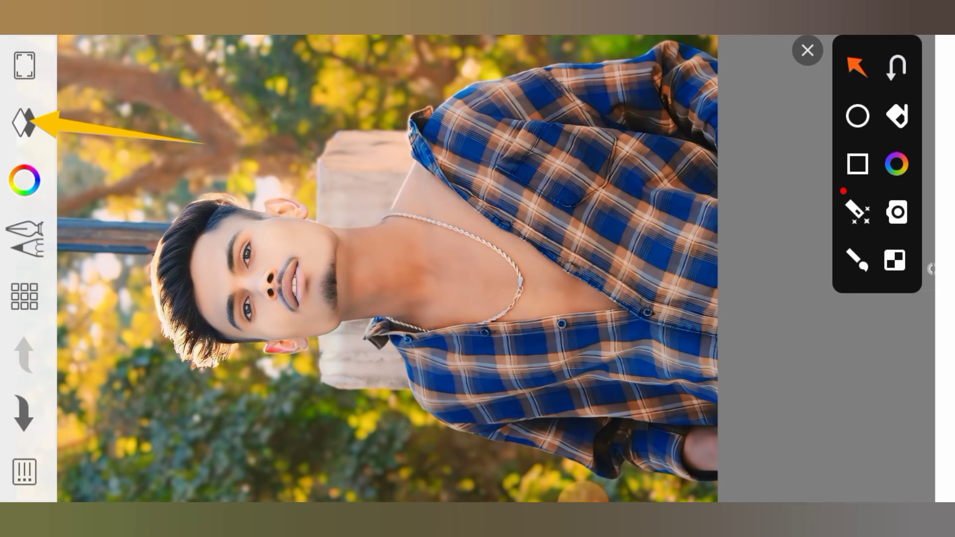
pyautogui.click(808, 50)
pyautogui.click(24, 121)
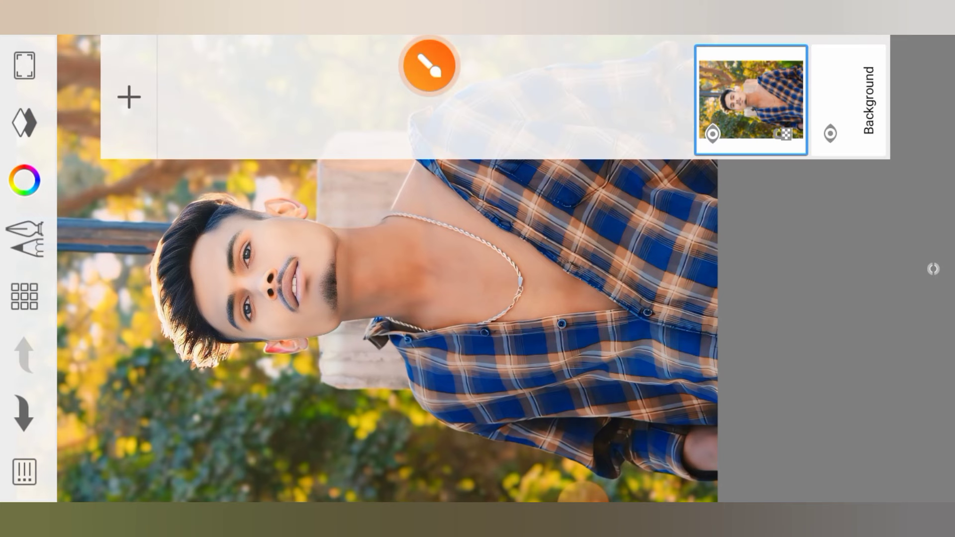
# Step: Add a new blank layer above the portrait photo layer
pyautogui.click(429, 65)
pyautogui.click(857, 66)
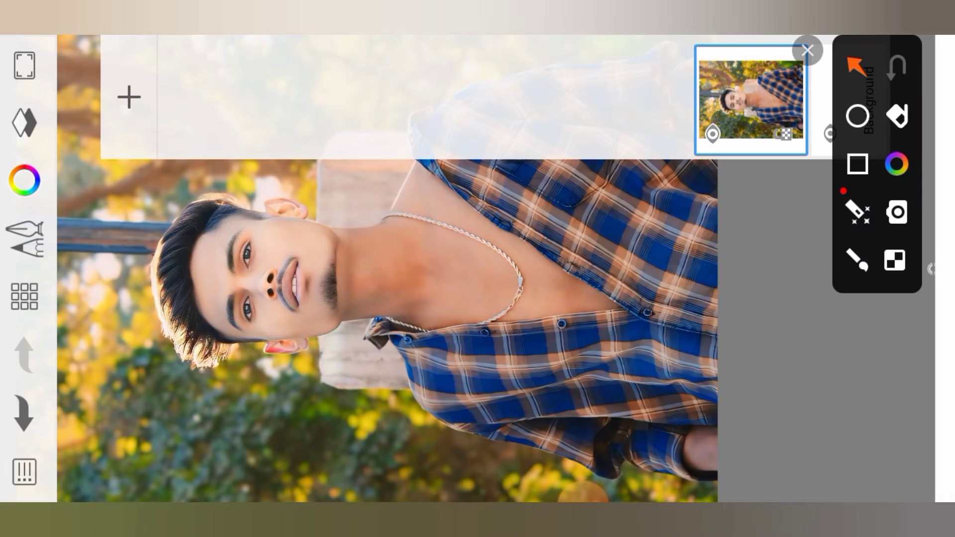
pyautogui.moveTo(329, 93); pyautogui.dragTo(142, 97)
pyautogui.click(808, 51)
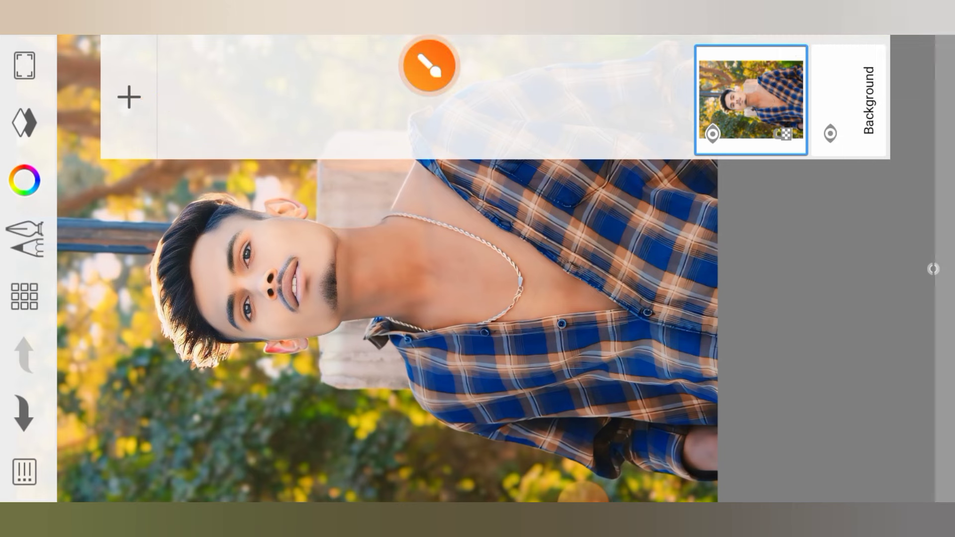
pyautogui.click(129, 97)
# Step: Bring up Layer1's options, showing 100 opacity and Normal blending
pyautogui.click(428, 65)
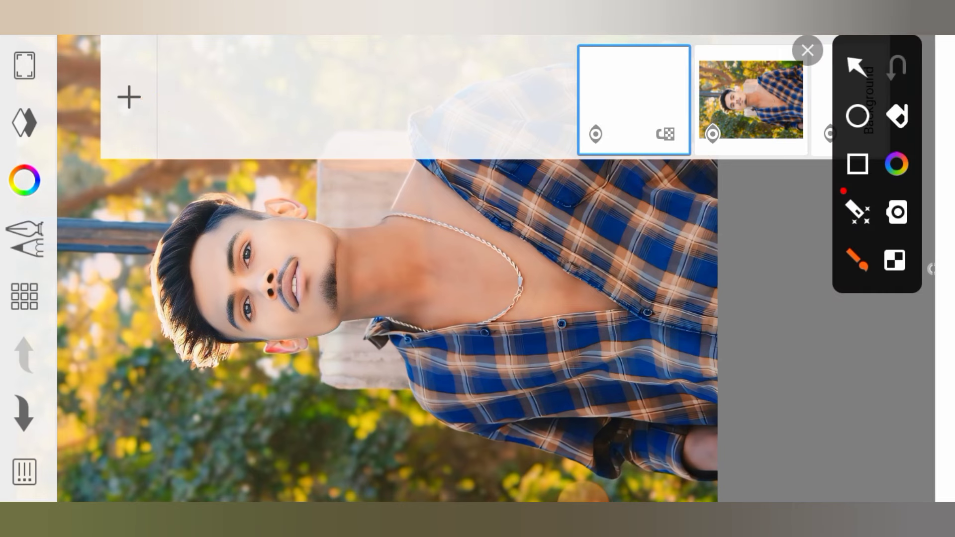
pyautogui.click(857, 66)
pyautogui.moveTo(737, 269); pyautogui.dragTo(652, 109)
pyautogui.click(807, 50)
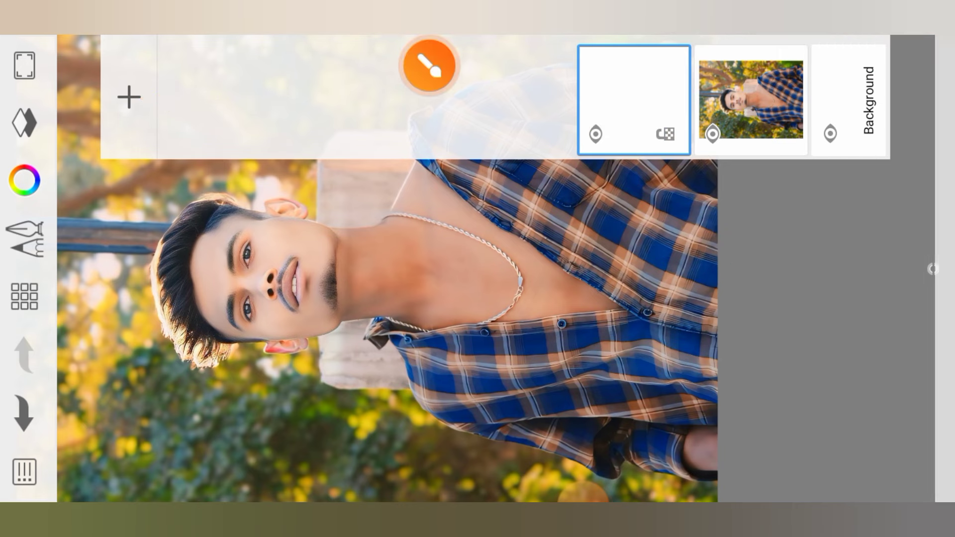
pyautogui.click(634, 99)
# Step: Change Layer1's blend mode from Normal to Color Burn
pyautogui.click(429, 66)
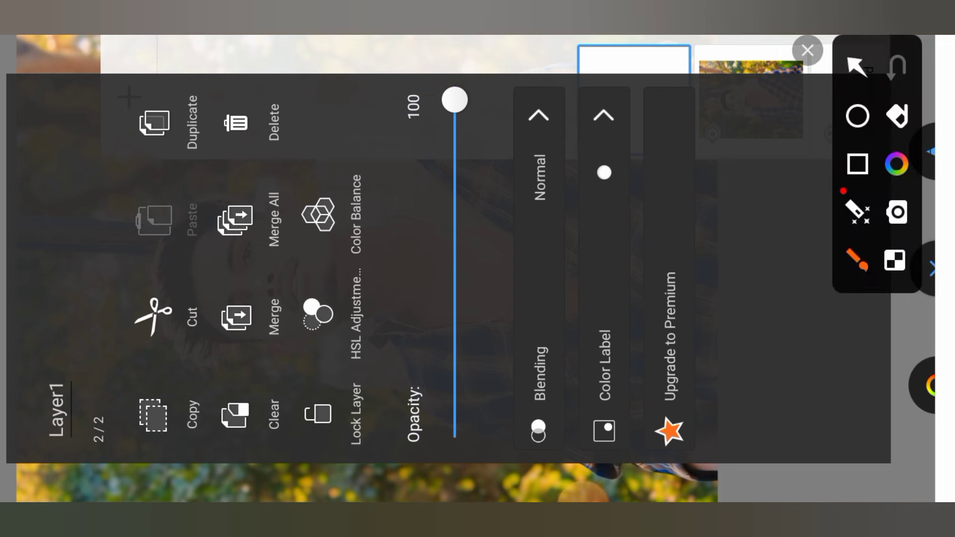
pyautogui.moveTo(709, 272); pyautogui.dragTo(543, 184)
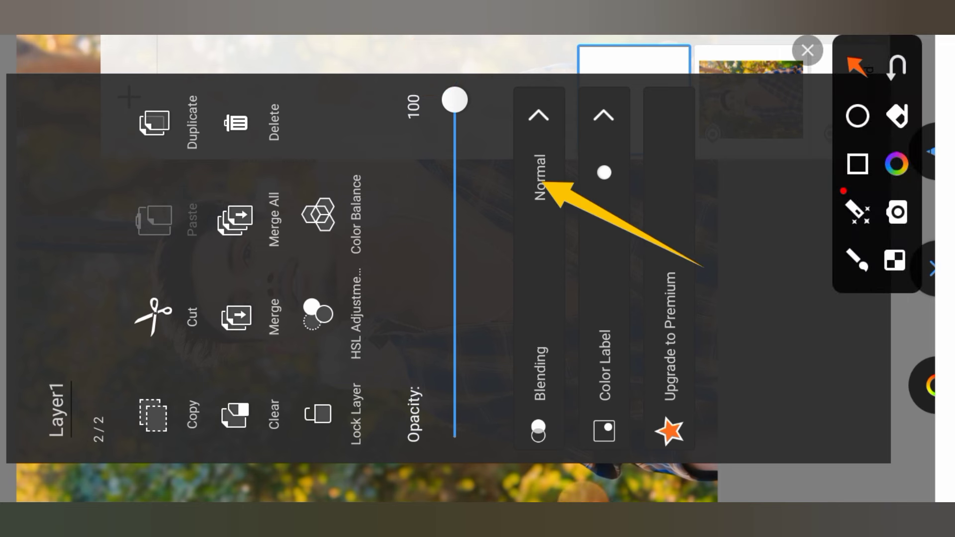
pyautogui.click(808, 51)
pyautogui.click(539, 248)
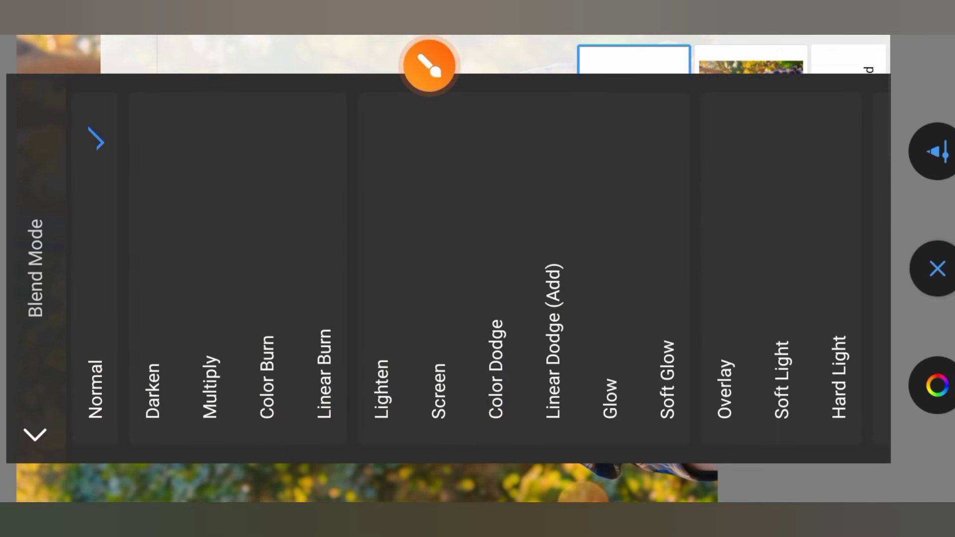
pyautogui.click(428, 65)
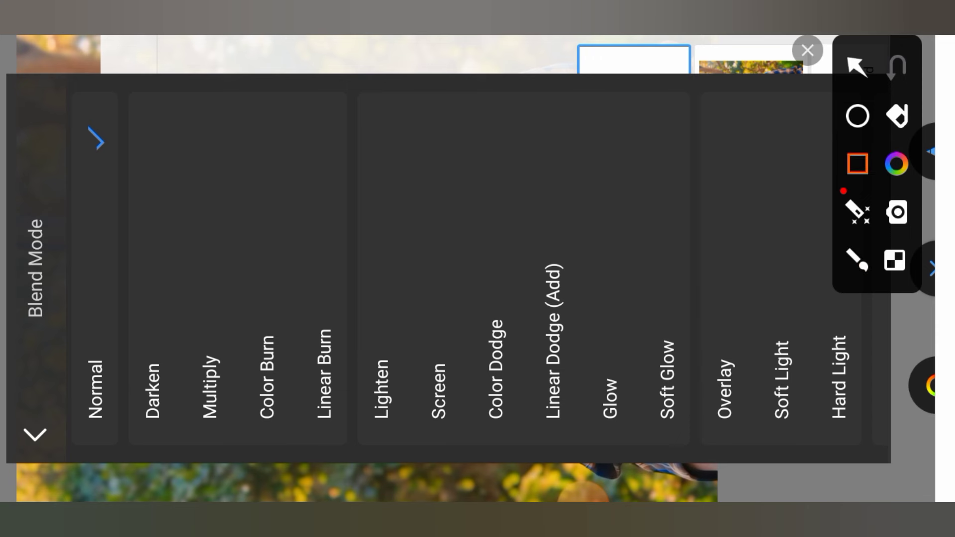
pyautogui.moveTo(294, 433)
pyautogui.mouseDown()
pyautogui.moveTo(273, 411)
pyautogui.moveTo(241, 313)
pyautogui.mouseUp()
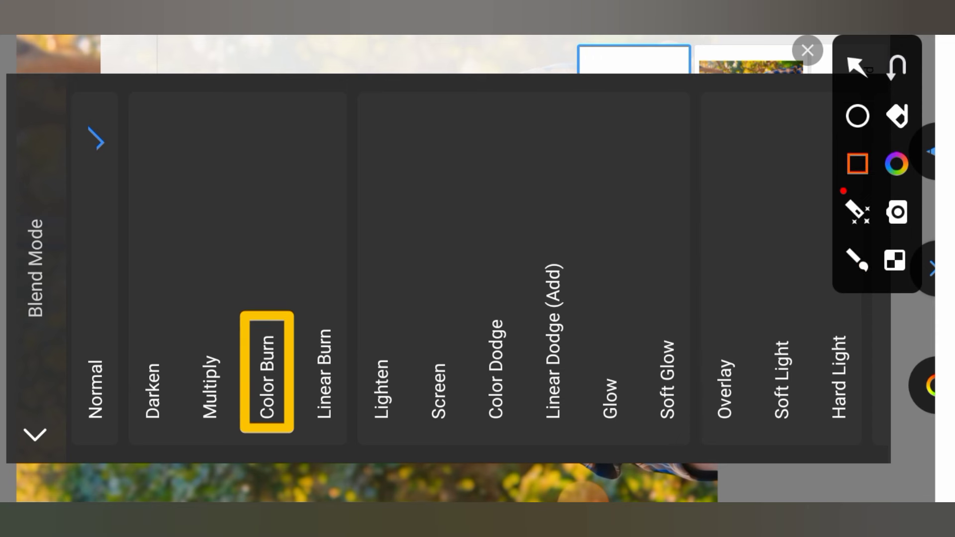
pyautogui.click(808, 50)
pyautogui.click(267, 377)
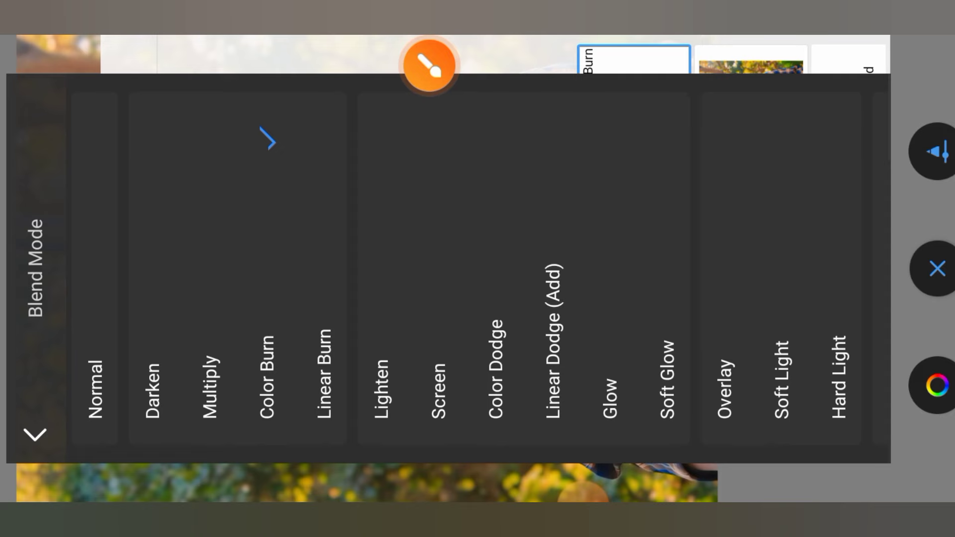
pyautogui.press('Escape')
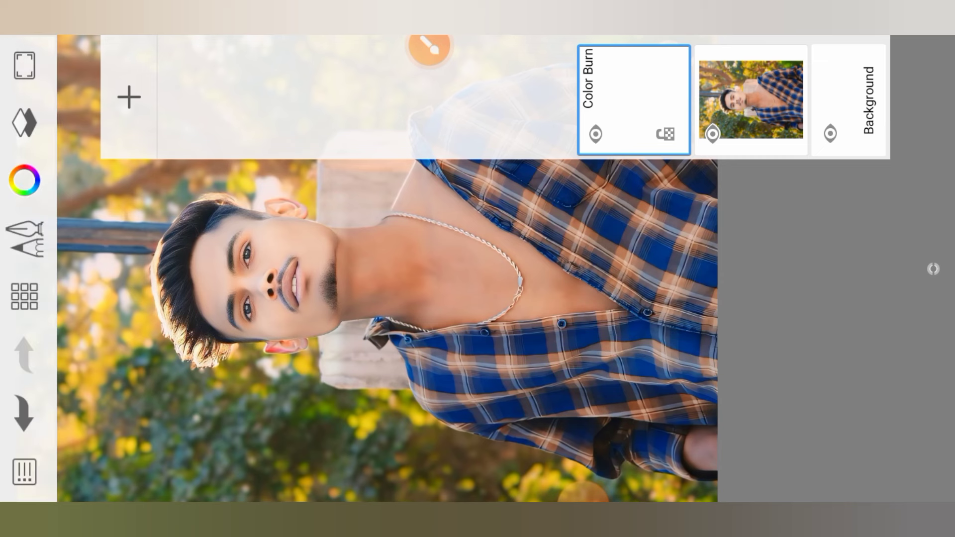
# Step: Pick the Traditional Medium Brush and set its size to 23.2
pyautogui.click(24, 239)
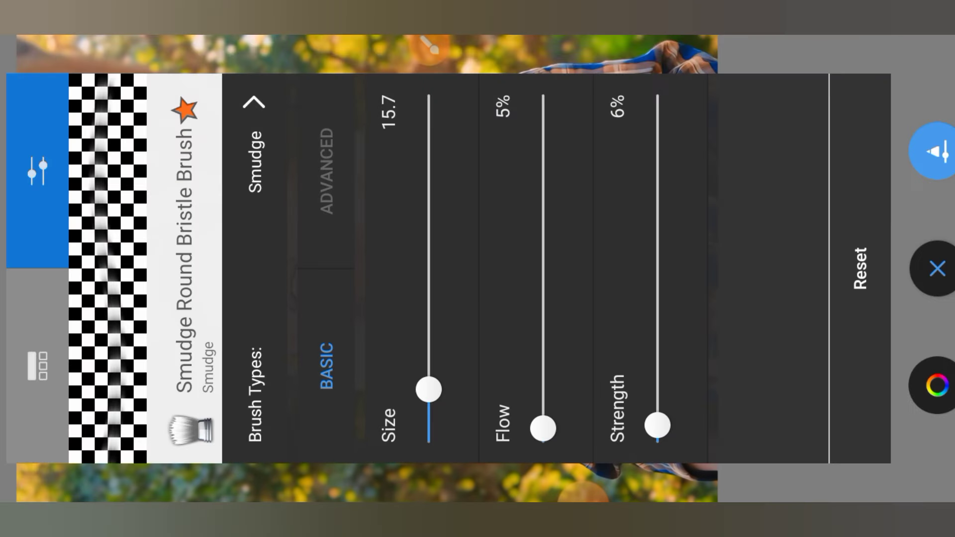
pyautogui.click(37, 365)
pyautogui.hscroll(-5, 560, 272)
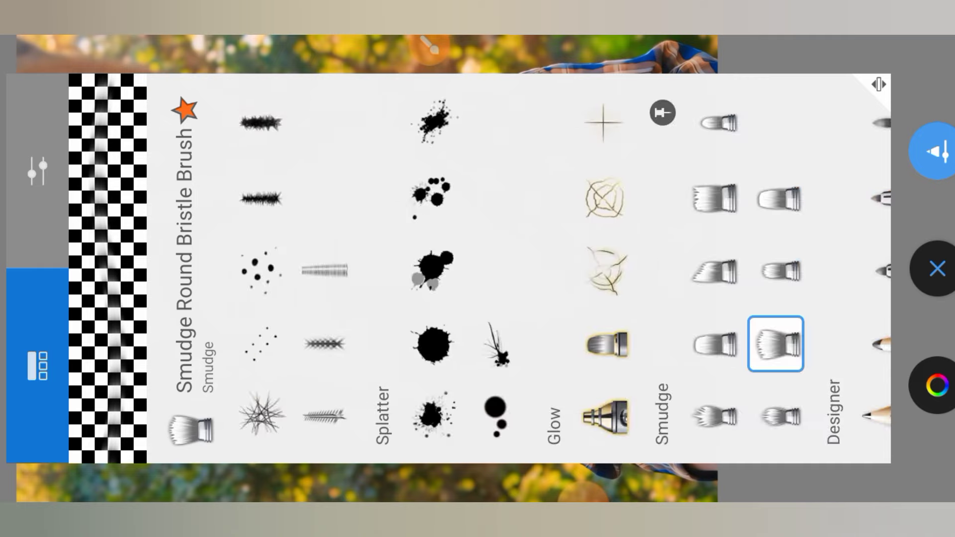
pyautogui.hscroll(-10, 560, 271)
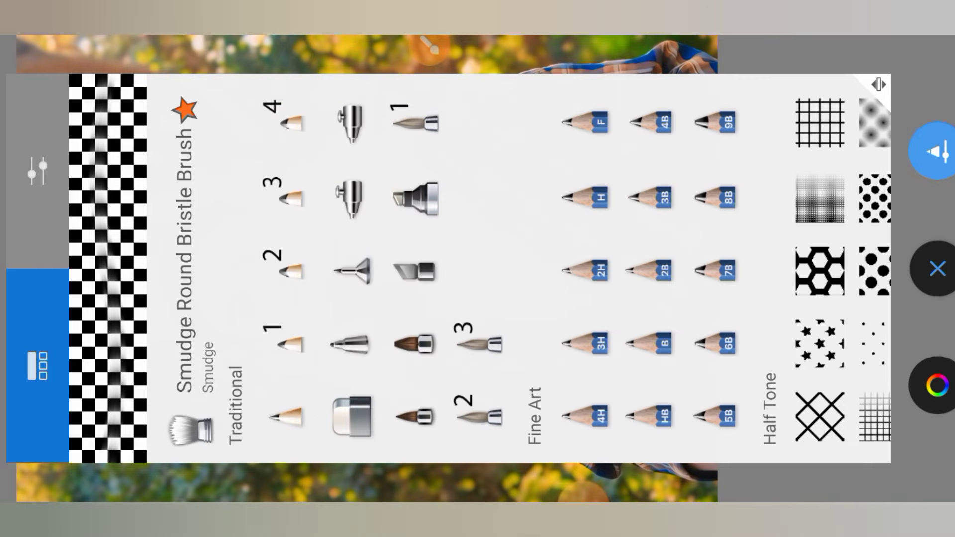
pyautogui.click(505, 416)
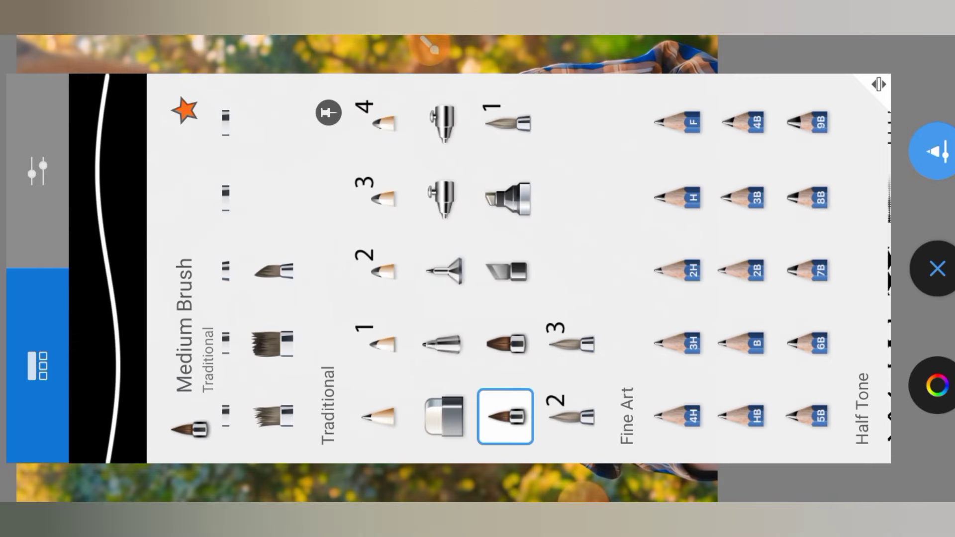
pyautogui.click(38, 169)
pyautogui.moveTo(428, 411); pyautogui.dragTo(428, 364)
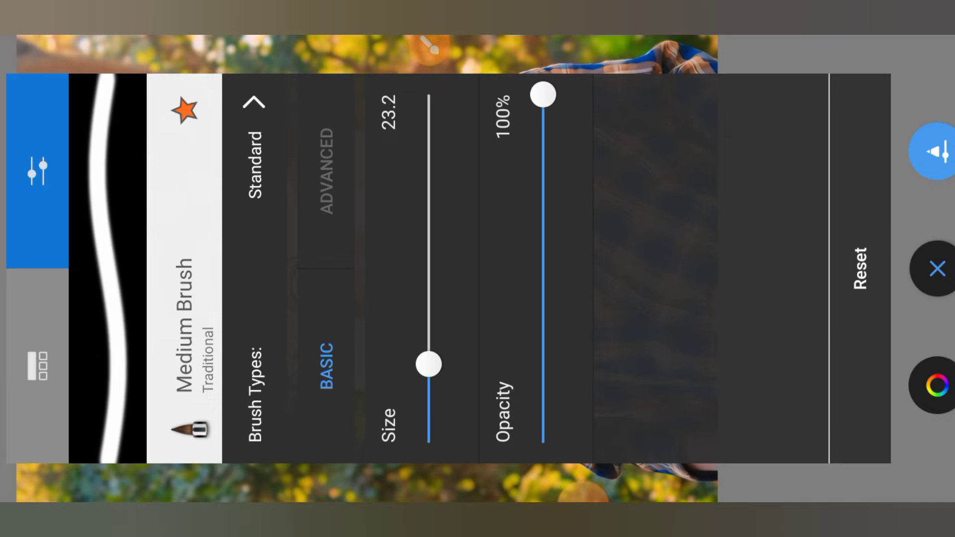
pyautogui.click(937, 269)
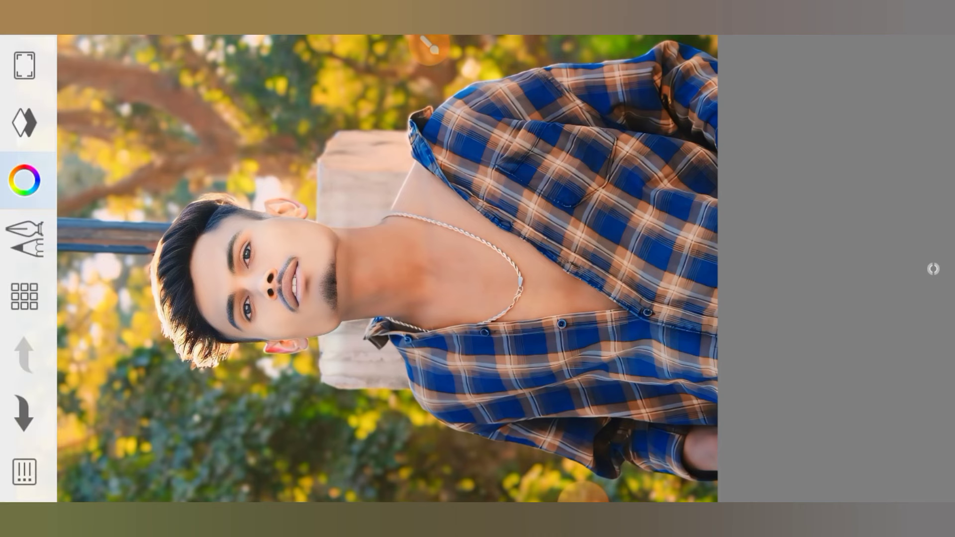
# Step: Set the paint colour to bright green 00FF18
pyautogui.click(24, 180)
pyautogui.click(382, 173)
pyautogui.click(391, 396)
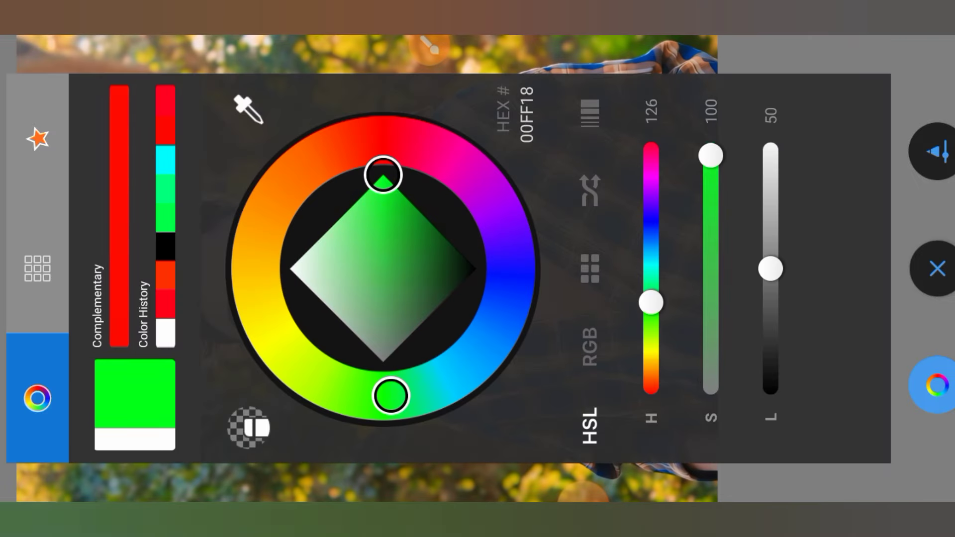
pyautogui.moveTo(391, 396); pyautogui.dragTo(374, 396)
pyautogui.click(937, 384)
# Step: Paint green over the upper shirt, its top fold and its edges
pyautogui.scroll(3, 309, 269)
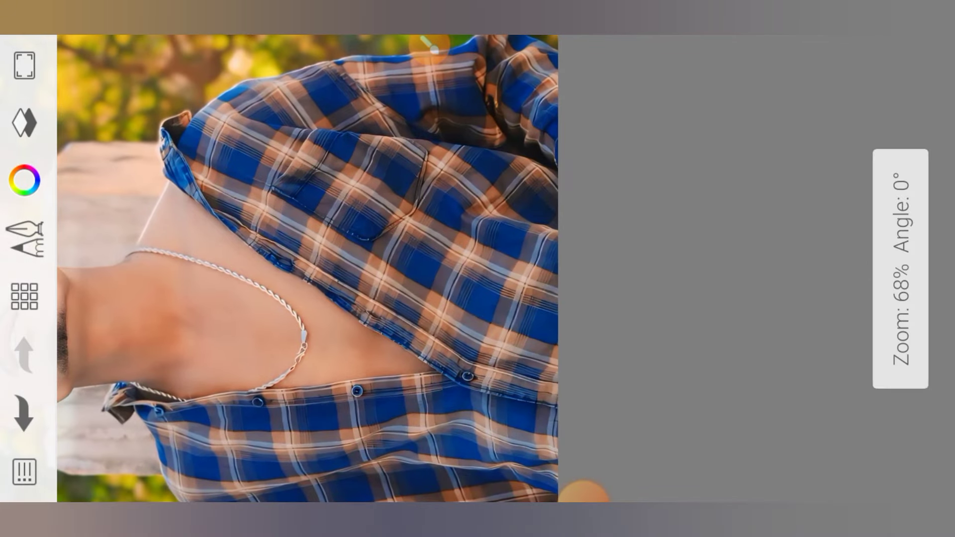
pyautogui.moveTo(554, 358)
pyautogui.mouseDown()
pyautogui.moveTo(279, 182)
pyautogui.moveTo(555, 383)
pyautogui.mouseUp()
pyautogui.moveTo(254, 199)
pyautogui.mouseDown()
pyautogui.moveTo(540, 371)
pyautogui.moveTo(303, 239)
pyautogui.mouseUp()
pyautogui.moveTo(254, 107); pyautogui.dragTo(554, 318)
pyautogui.moveTo(343, 164); pyautogui.dragTo(554, 299)
pyautogui.moveTo(303, 117)
pyautogui.mouseDown()
pyautogui.moveTo(555, 259)
pyautogui.moveTo(554, 234)
pyautogui.mouseUp()
pyautogui.moveTo(324, 87); pyautogui.dragTo(554, 160)
pyautogui.moveTo(418, 99); pyautogui.dragTo(555, 120)
pyautogui.moveTo(348, 74); pyautogui.dragTo(555, 89)
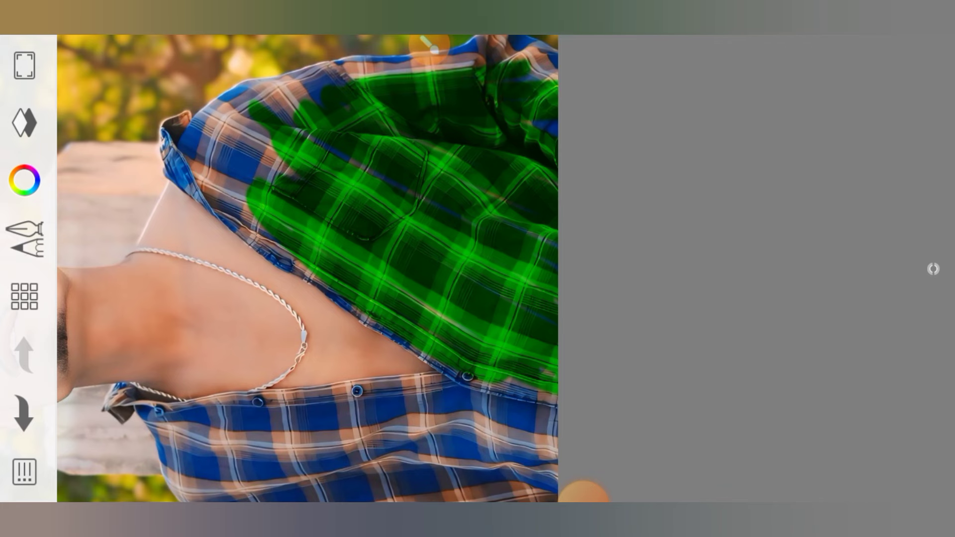
pyautogui.moveTo(383, 50); pyautogui.dragTo(555, 70)
pyautogui.moveTo(298, 119); pyautogui.dragTo(238, 184)
pyautogui.moveTo(239, 149); pyautogui.dragTo(334, 291)
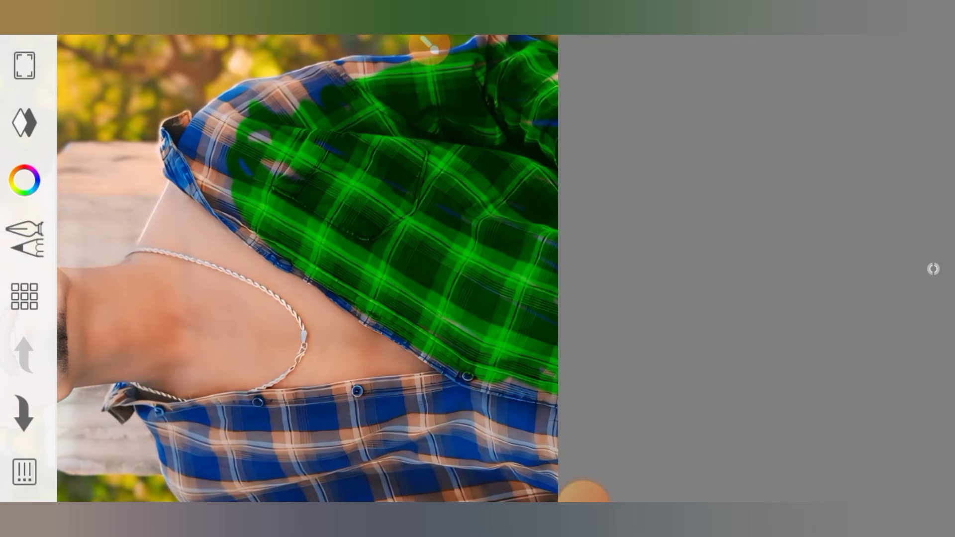
pyautogui.moveTo(428, 328); pyautogui.dragTo(542, 393)
pyautogui.moveTo(437, 363); pyautogui.dragTo(554, 428)
# Step: Paint green strokes across the lower front of the shirt
pyautogui.moveTo(329, 338); pyautogui.dragTo(378, 209)
pyautogui.moveTo(408, 318); pyautogui.dragTo(523, 330)
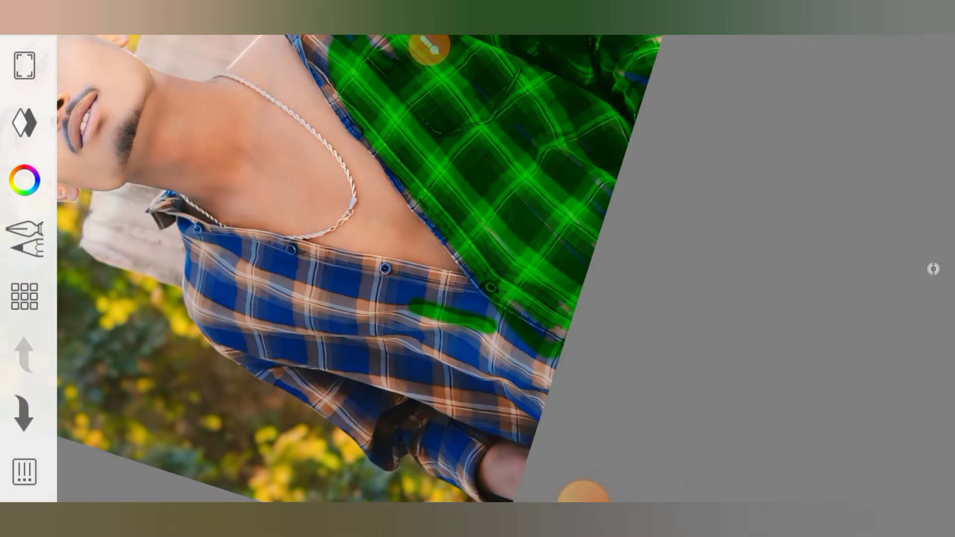
pyautogui.moveTo(278, 268); pyautogui.dragTo(518, 308)
pyautogui.moveTo(236, 271); pyautogui.dragTo(453, 348)
pyautogui.moveTo(547, 358); pyautogui.dragTo(269, 308)
pyautogui.moveTo(543, 388); pyautogui.dragTo(233, 289)
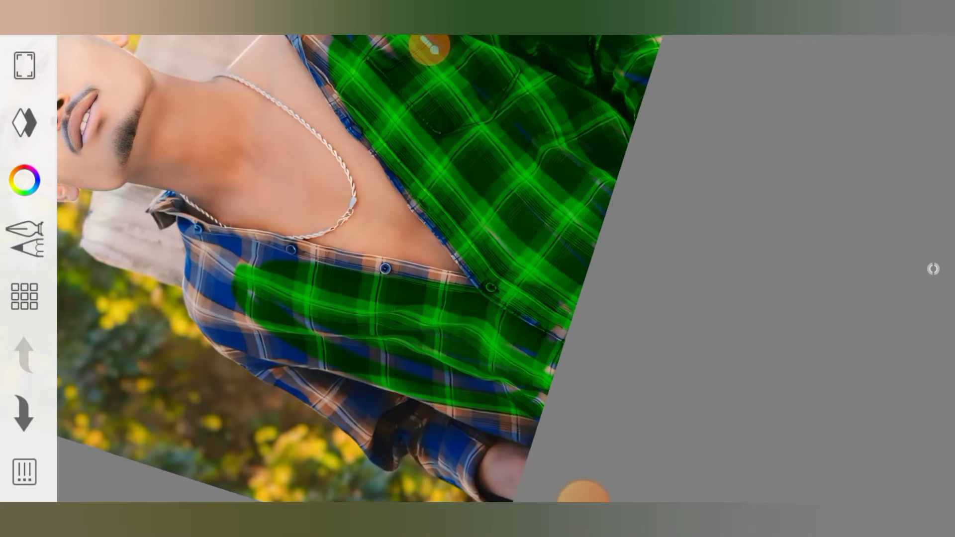